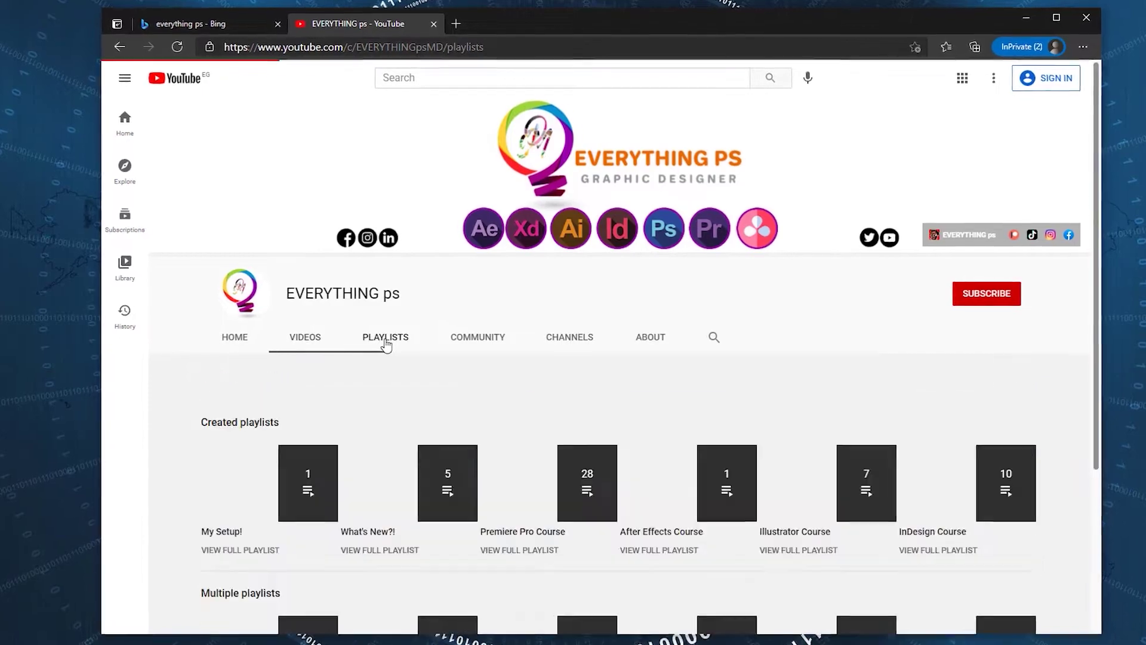
pyautogui.scroll(5, 477, 358)
pyautogui.click(480, 339)
pyautogui.scroll(-10, 519, 376)
pyautogui.scroll(10, 528, 384)
pyautogui.click(230, 337)
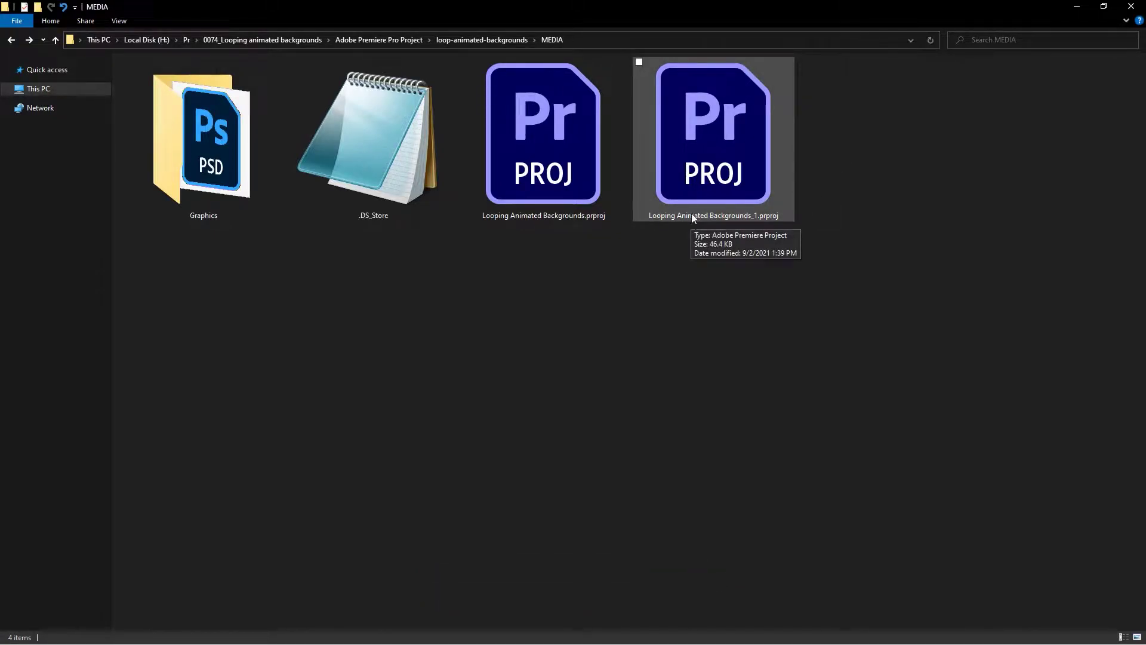
# Open Looping Animated Backgrounds_1.prproj in Premiere Pro and reset the Effects workspace to its saved layout
pyautogui.doubleClick(693, 127)
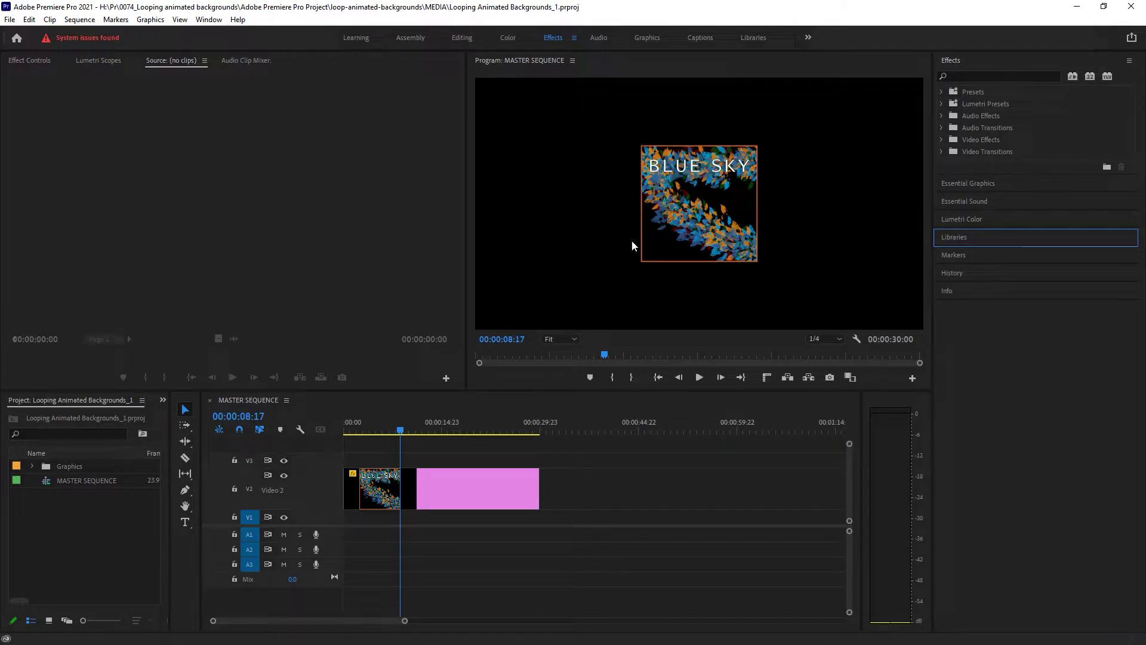
pyautogui.click(574, 38)
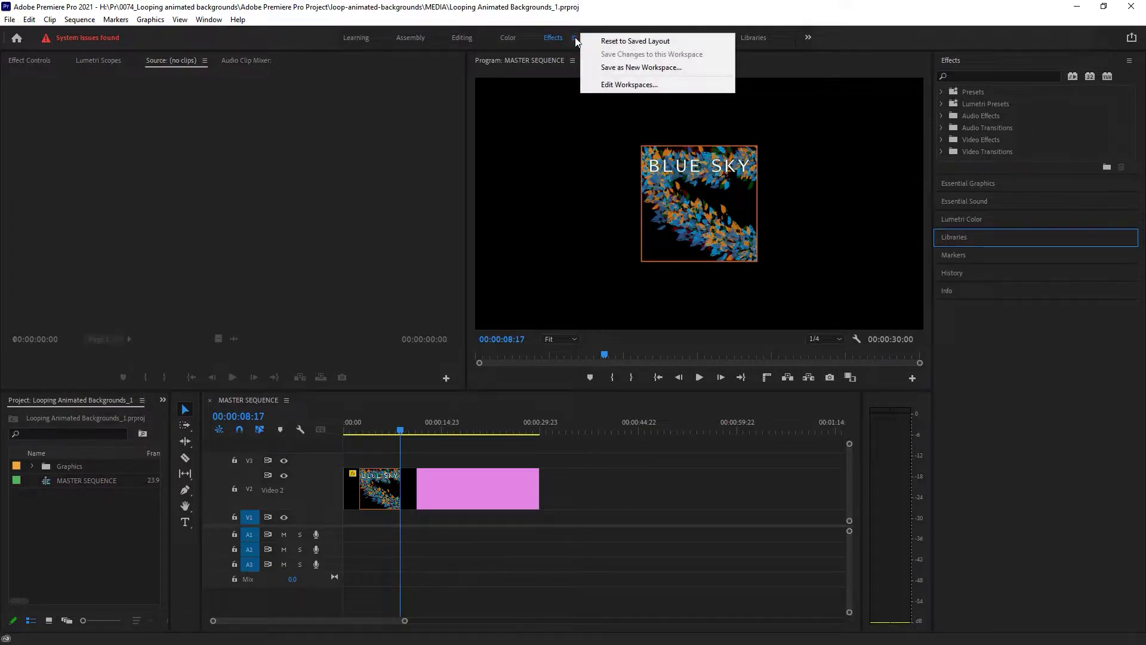
pyautogui.click(703, 41)
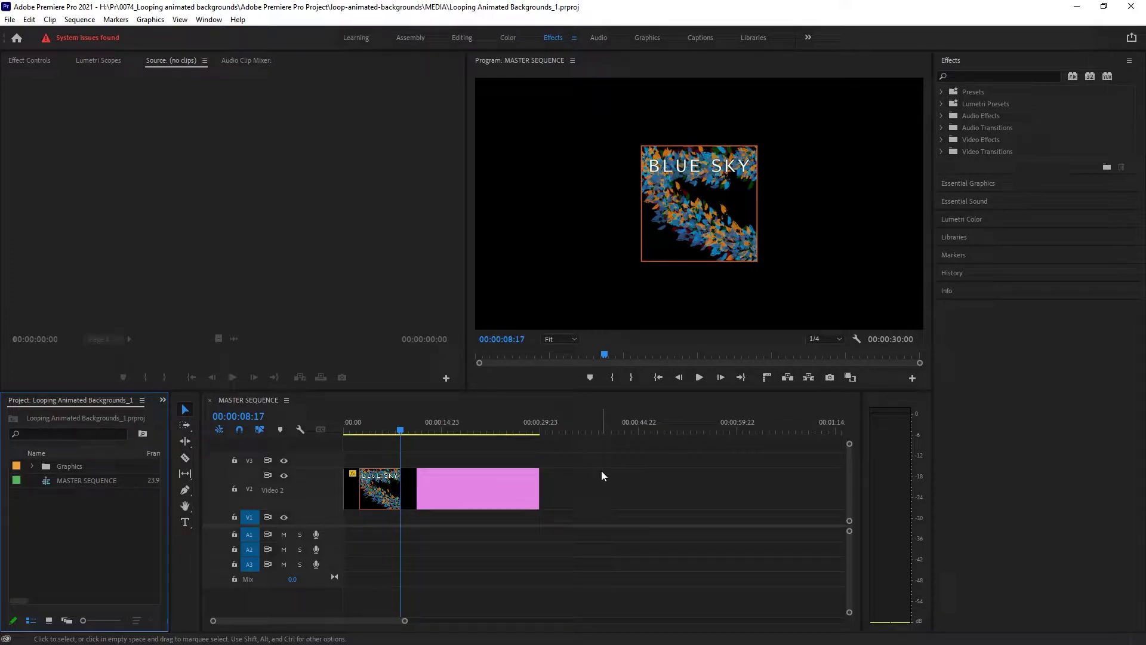
# Scrub and play the beginning of the master sequence to preview the BLUE SKY animation
pyautogui.moveTo(401, 432); pyautogui.dragTo(428, 433)
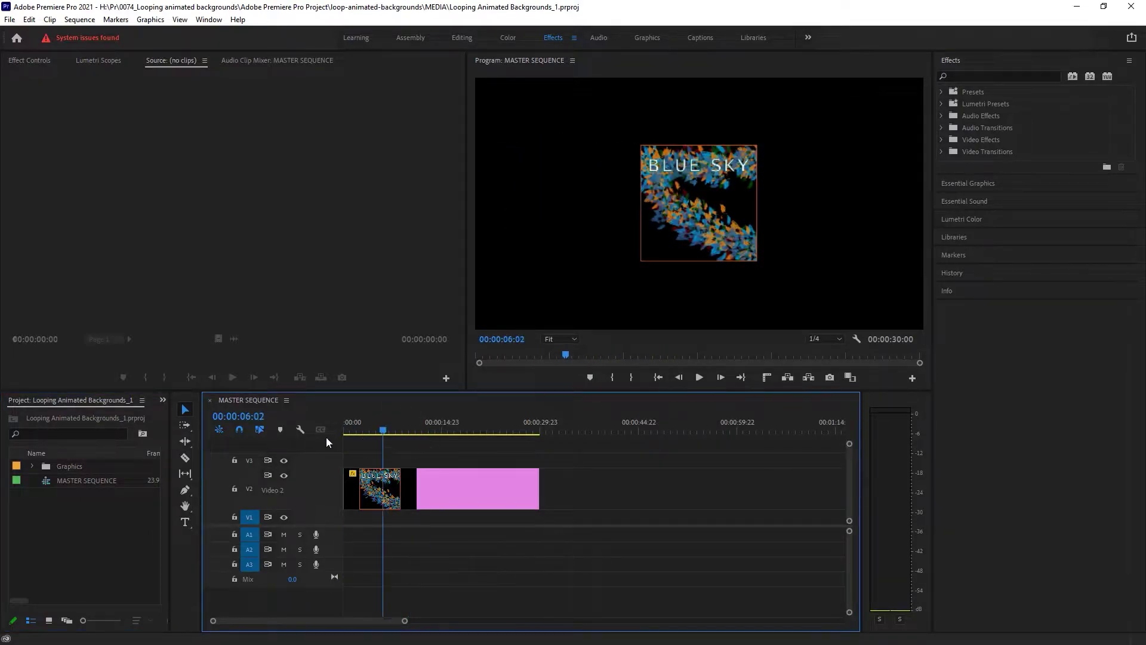
pyautogui.moveTo(329, 437); pyautogui.dragTo(330, 437)
pyautogui.press('space')
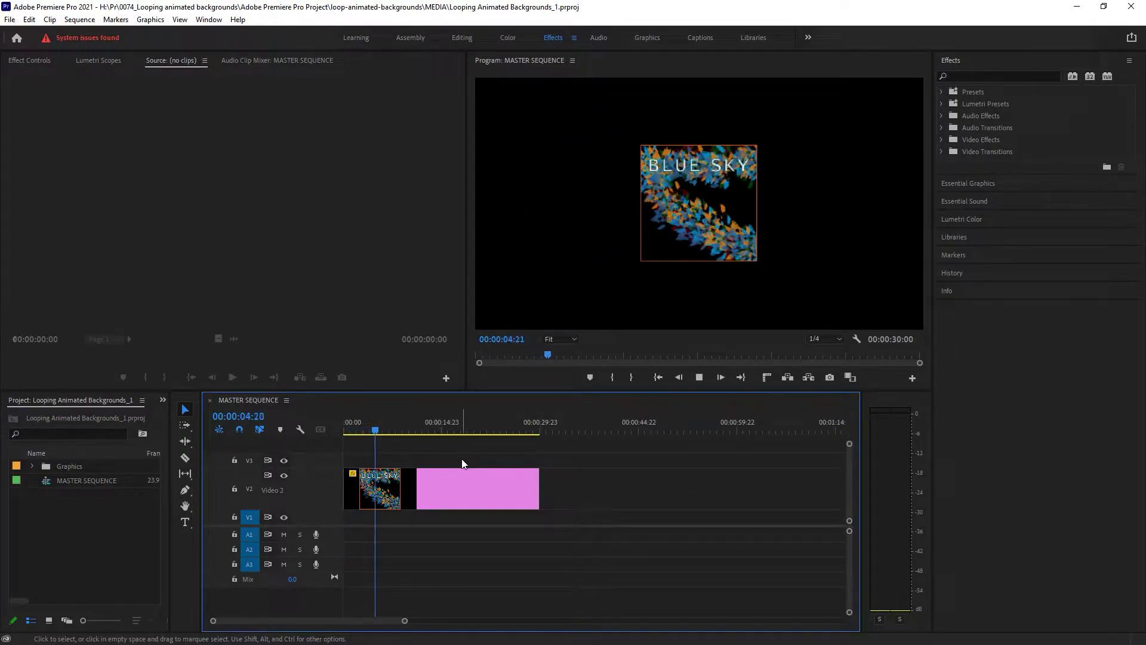
pyautogui.press('space')
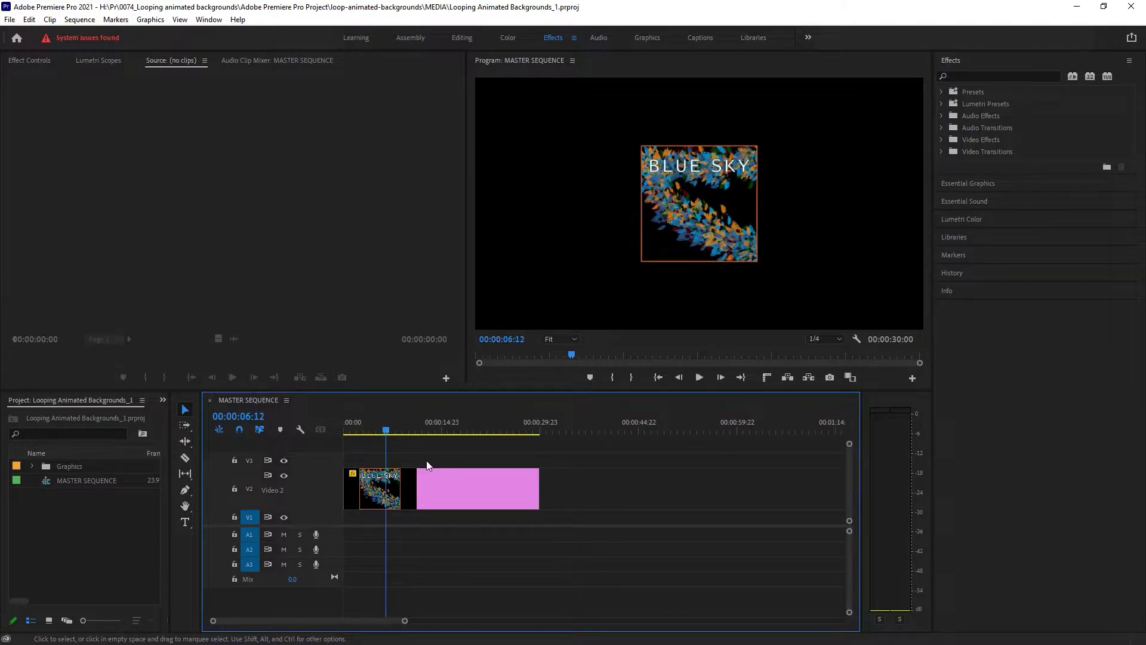
# Show the transparency grid behind the BLUE SKY graphic to inspect its transparency, and hide the grid again
pyautogui.click(855, 338)
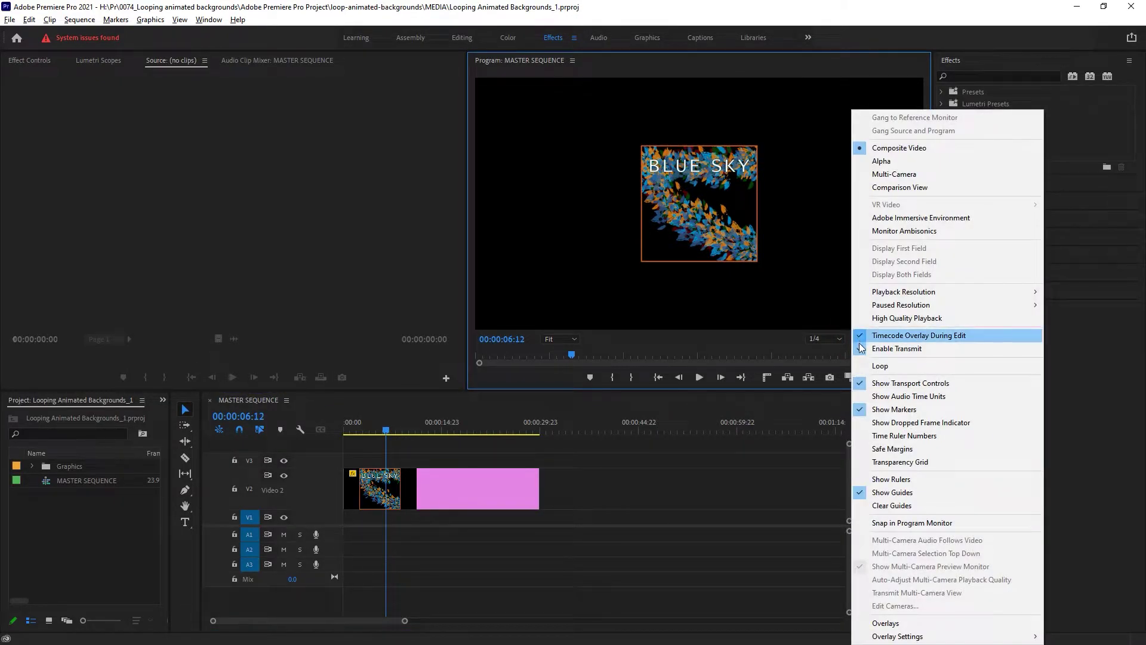
pyautogui.click(941, 462)
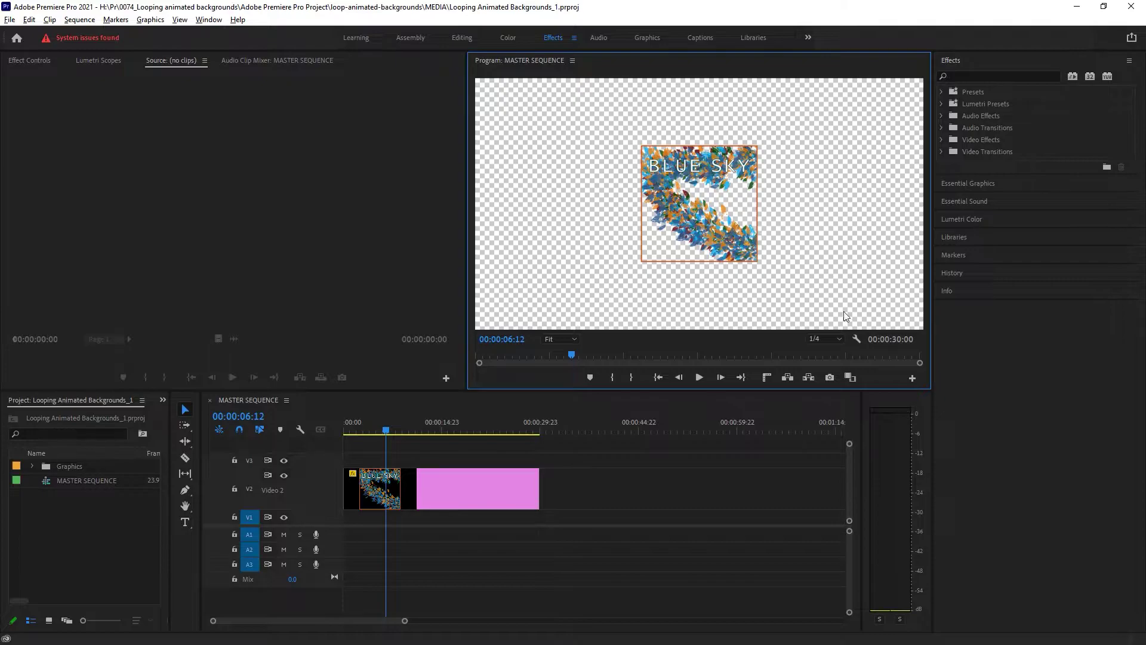
pyautogui.click(855, 339)
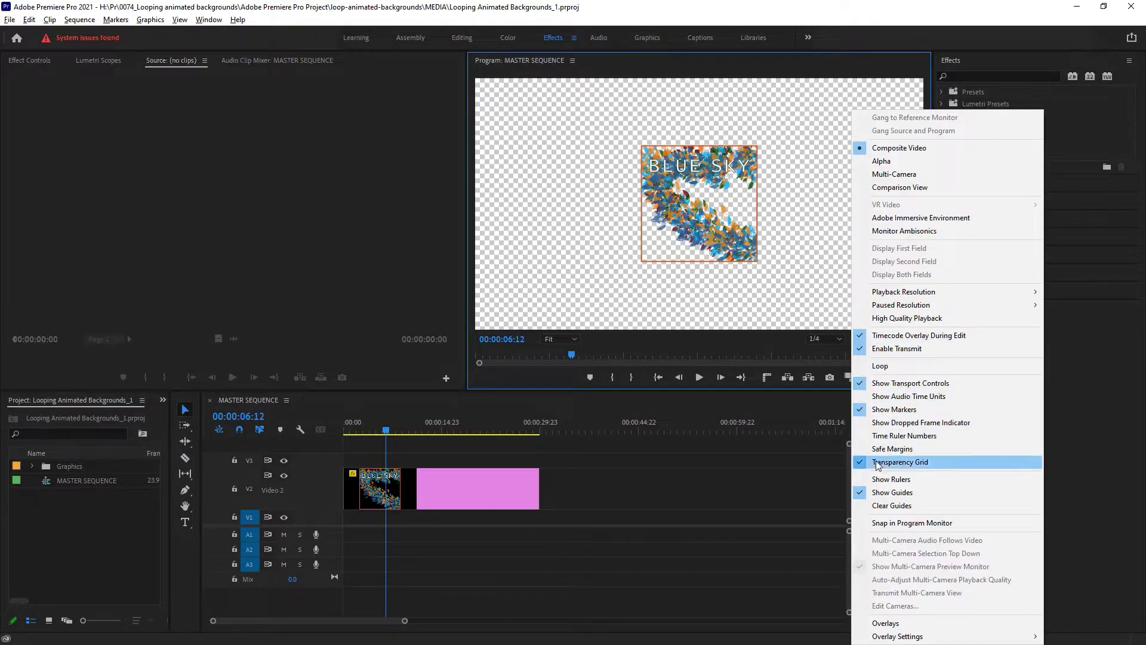
pyautogui.click(924, 466)
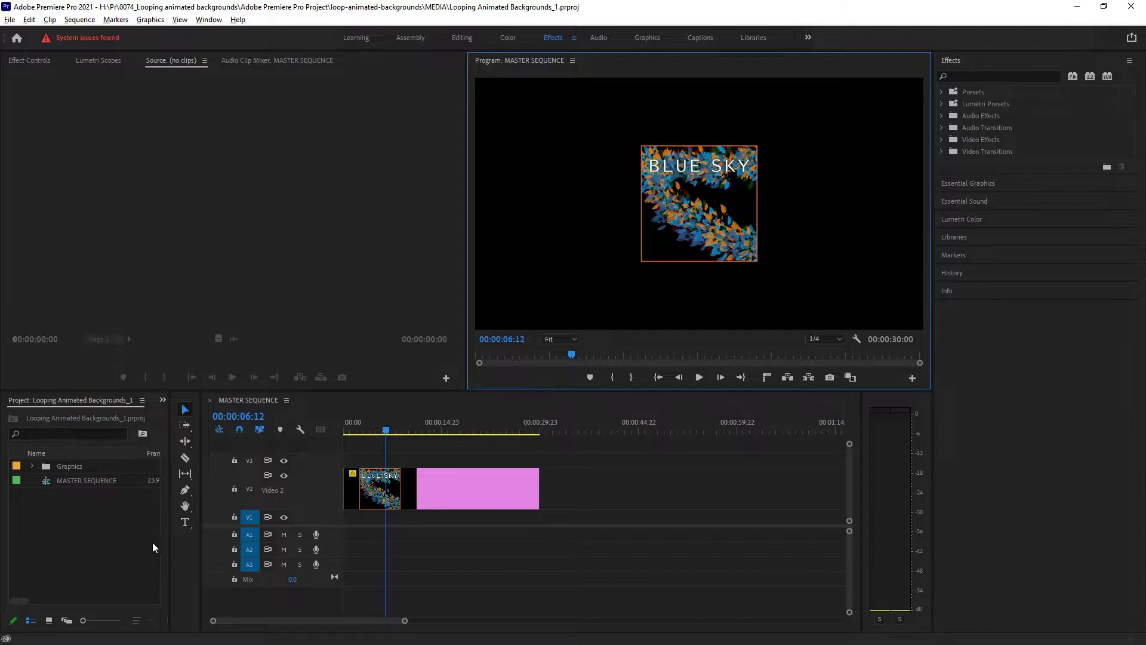
pyautogui.moveTo(169, 539); pyautogui.dragTo(261, 545)
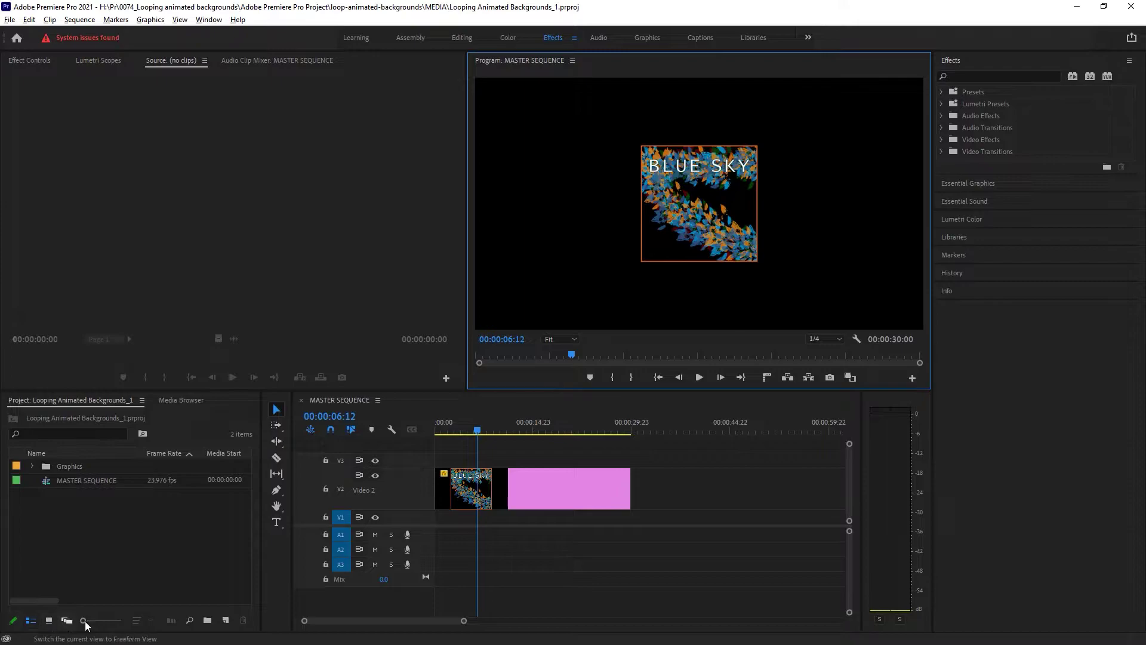
pyautogui.click(226, 621)
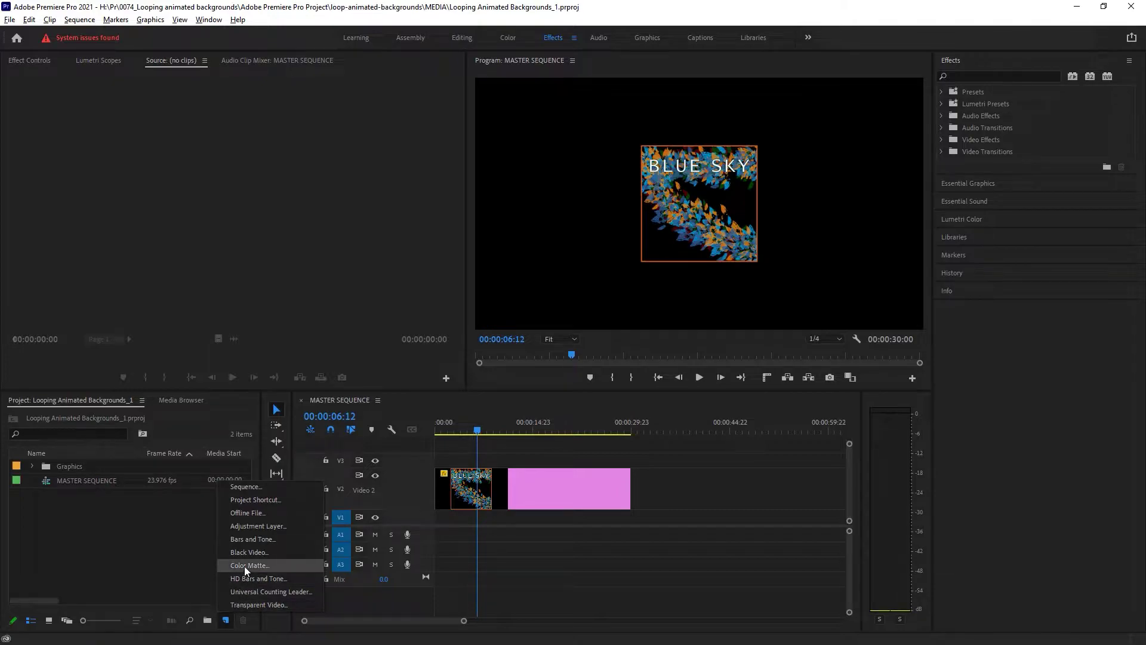
pyautogui.click(318, 565)
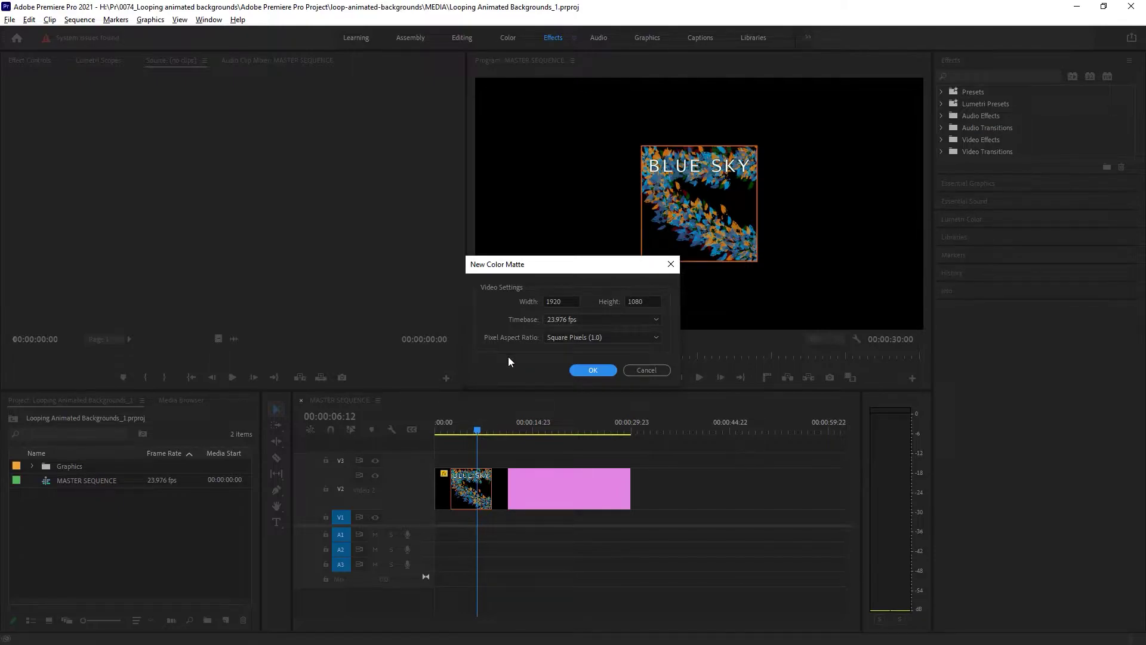
pyautogui.click(589, 369)
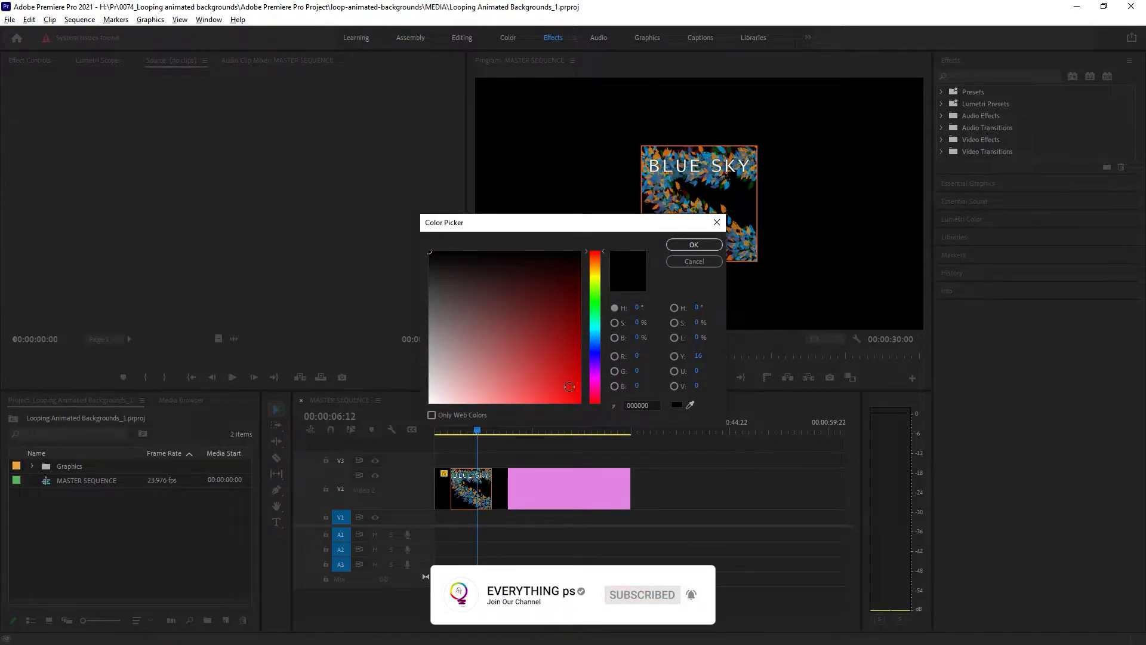
pyautogui.click(693, 246)
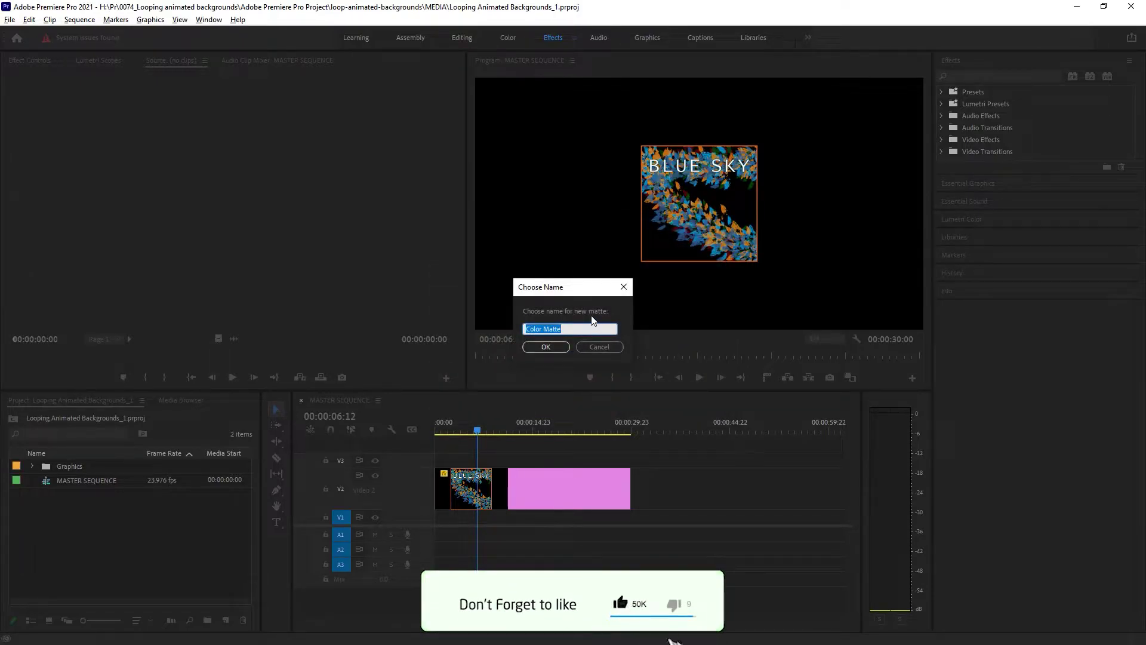
pyautogui.write('Background')
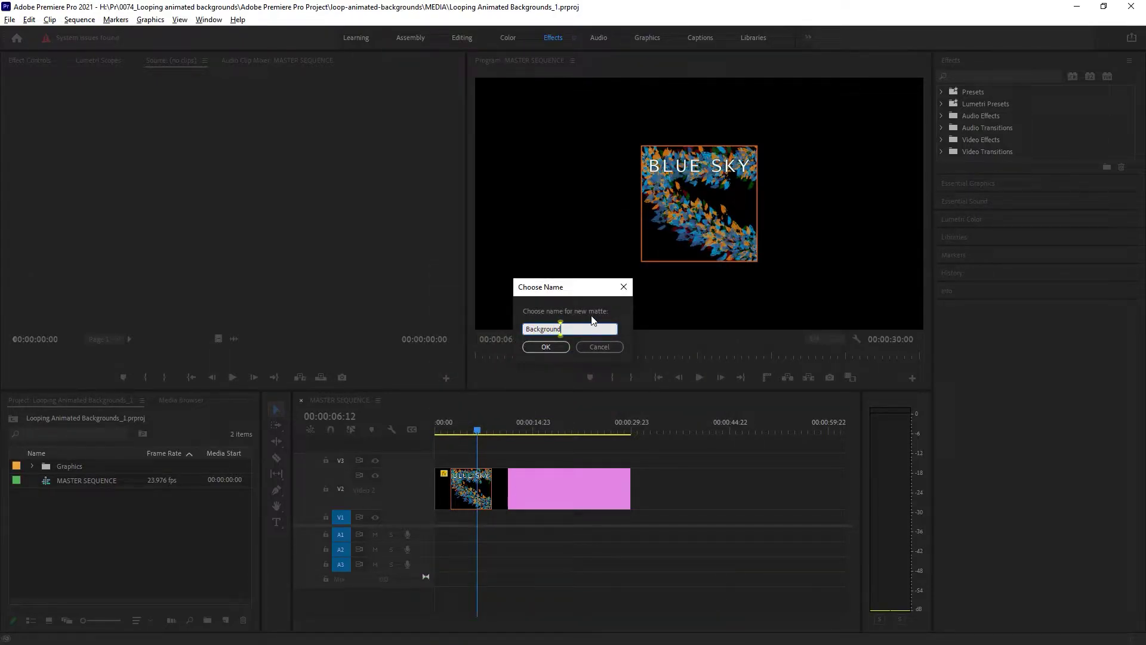
pyautogui.click(546, 346)
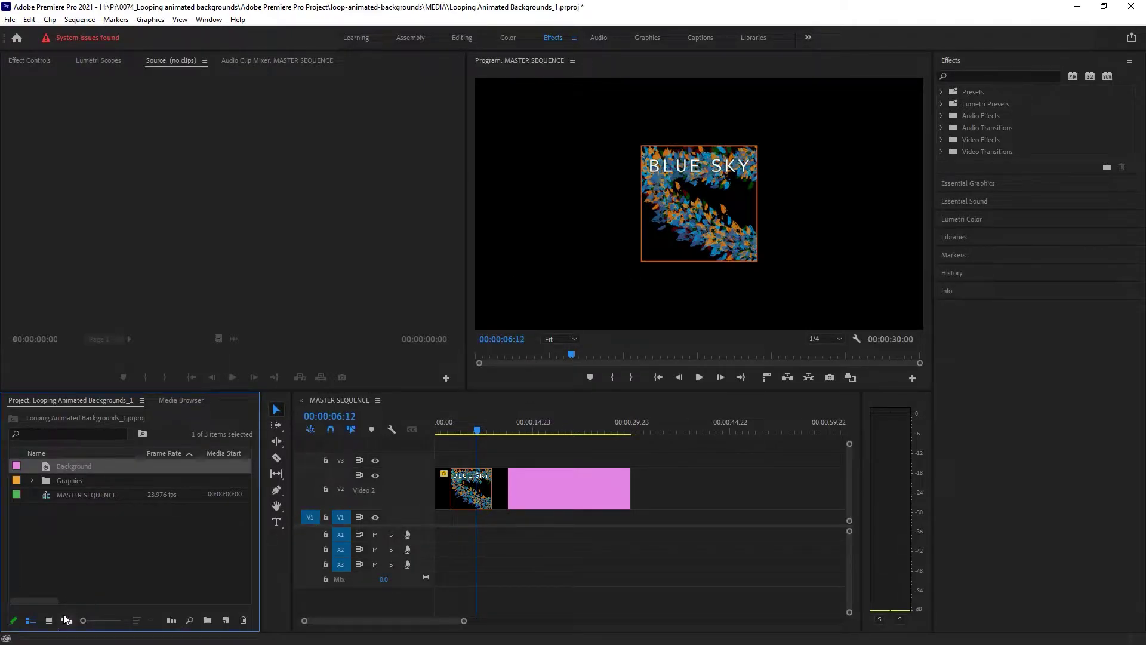
# Display the project items as thumbnails and place the Background matte at the start of video track V1
pyautogui.click(49, 620)
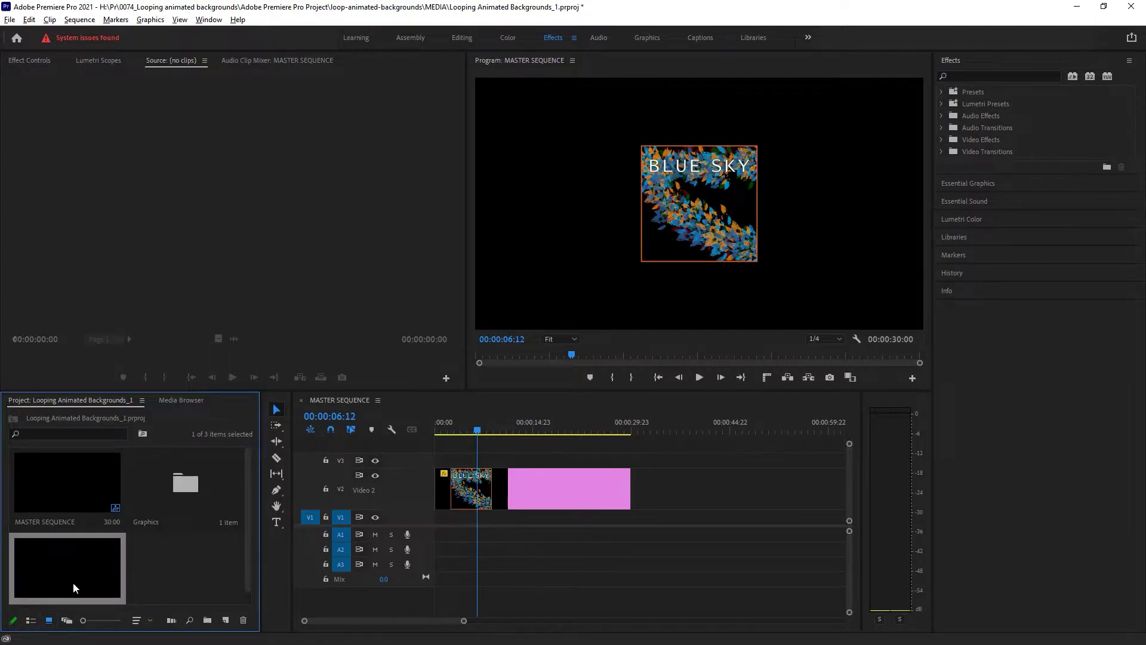
pyautogui.scroll(-1, 170, 575)
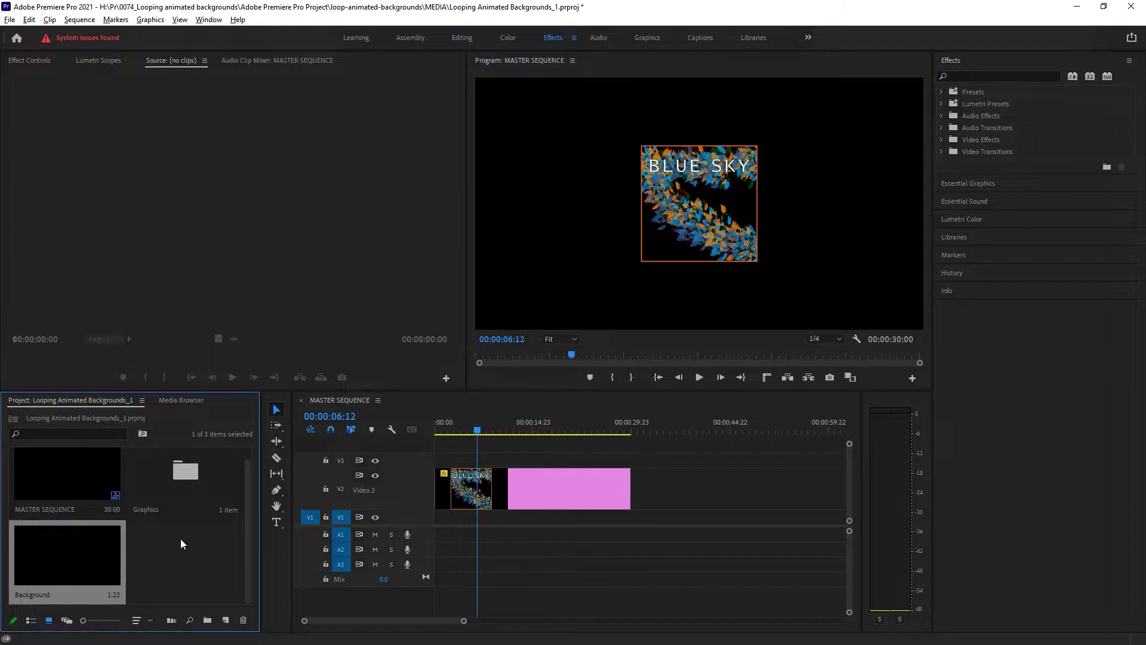
pyautogui.moveTo(67, 558); pyautogui.dragTo(441, 520)
pyautogui.moveTo(477, 431); pyautogui.dragTo(426, 441)
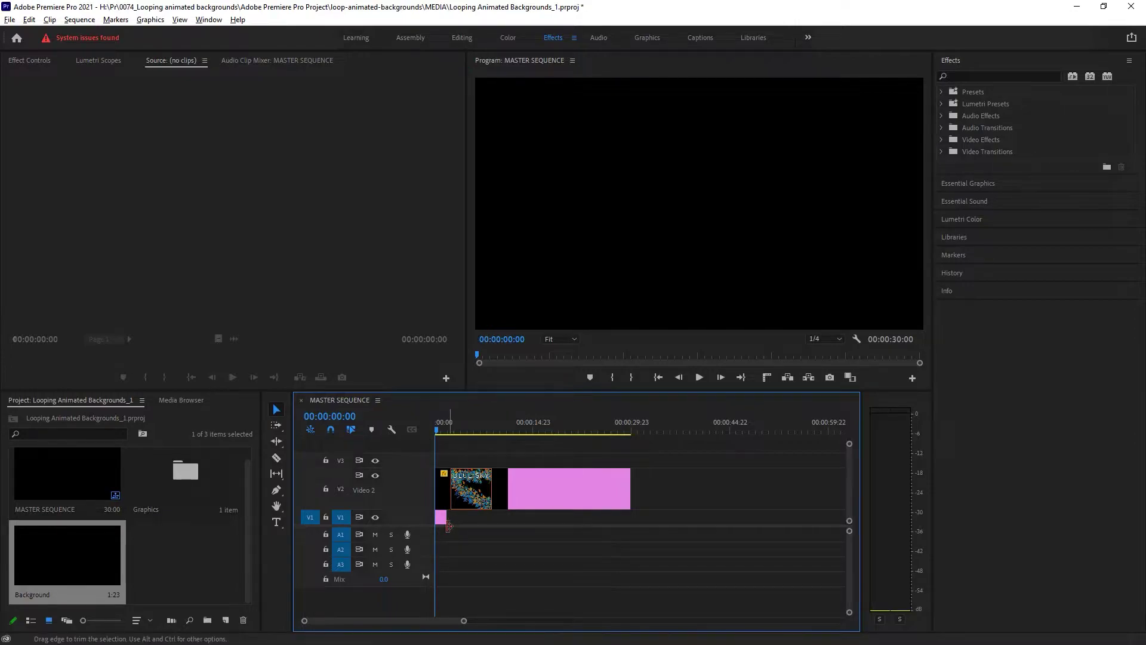
# Unlink speed from duration for the Background clip on V1 and set its duration to 00:00:10:00
pyautogui.click(464, 620)
pyautogui.moveTo(462, 625)
pyautogui.mouseDown()
pyautogui.moveTo(422, 627)
pyautogui.moveTo(463, 625)
pyautogui.mouseUp()
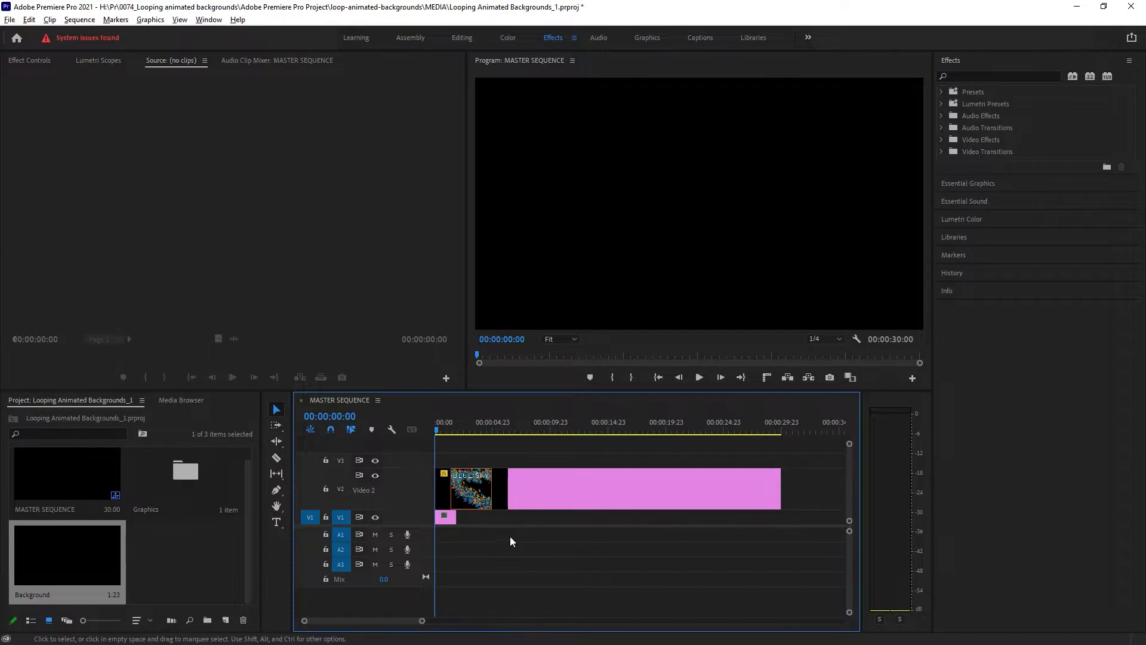
pyautogui.rightClick(446, 517)
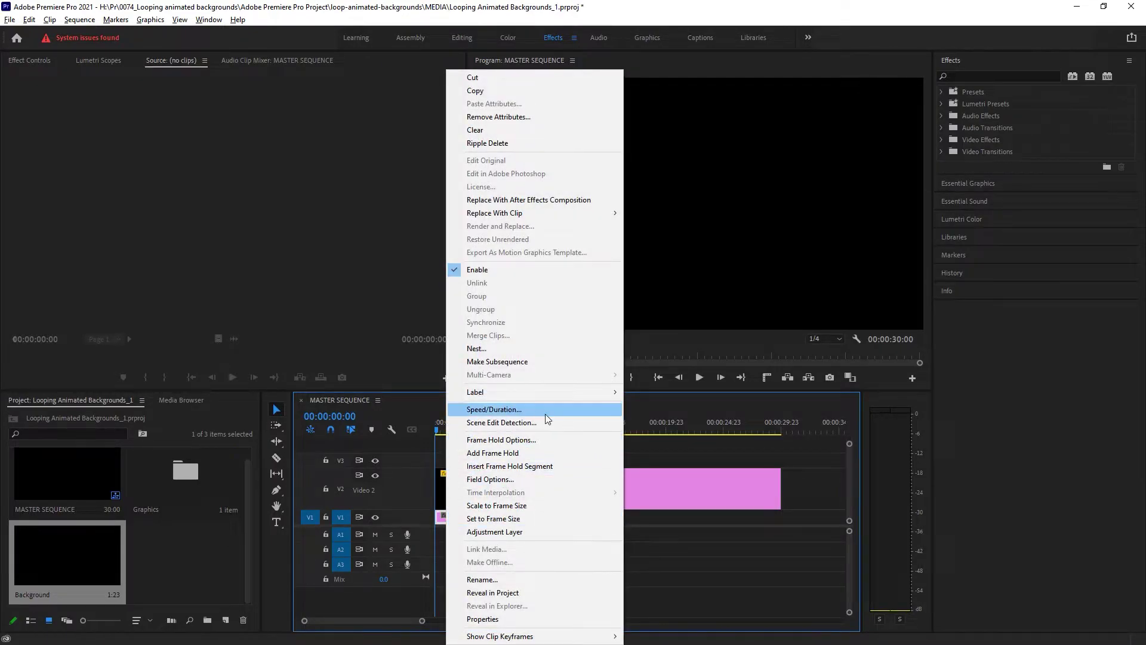
pyautogui.click(571, 409)
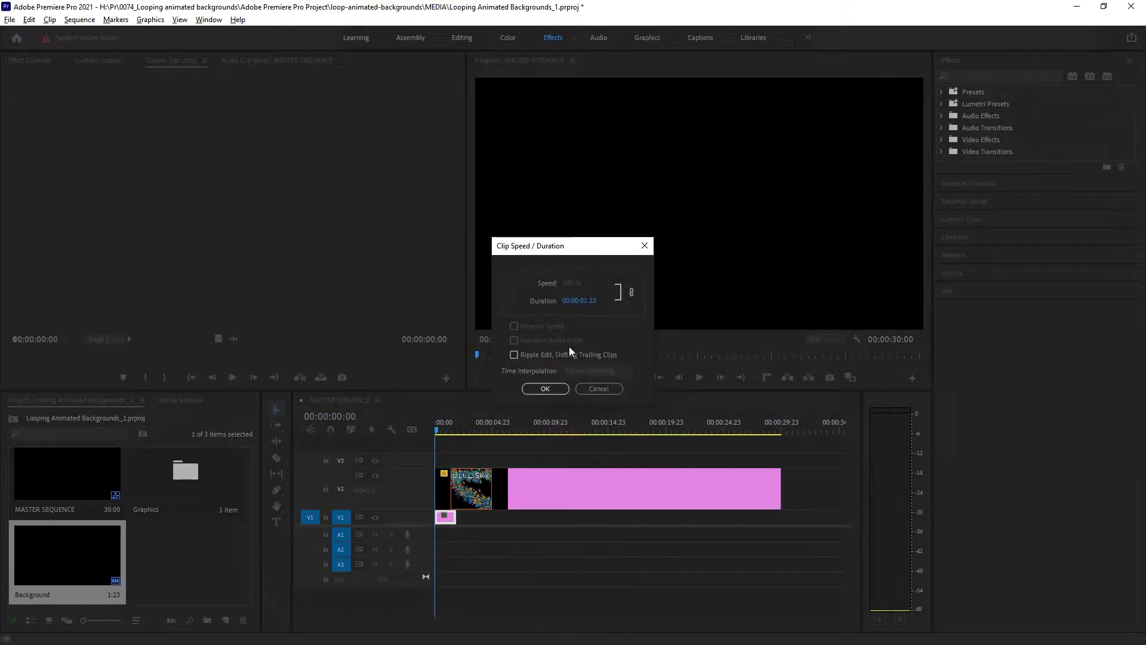
pyautogui.click(630, 292)
pyautogui.click(583, 303)
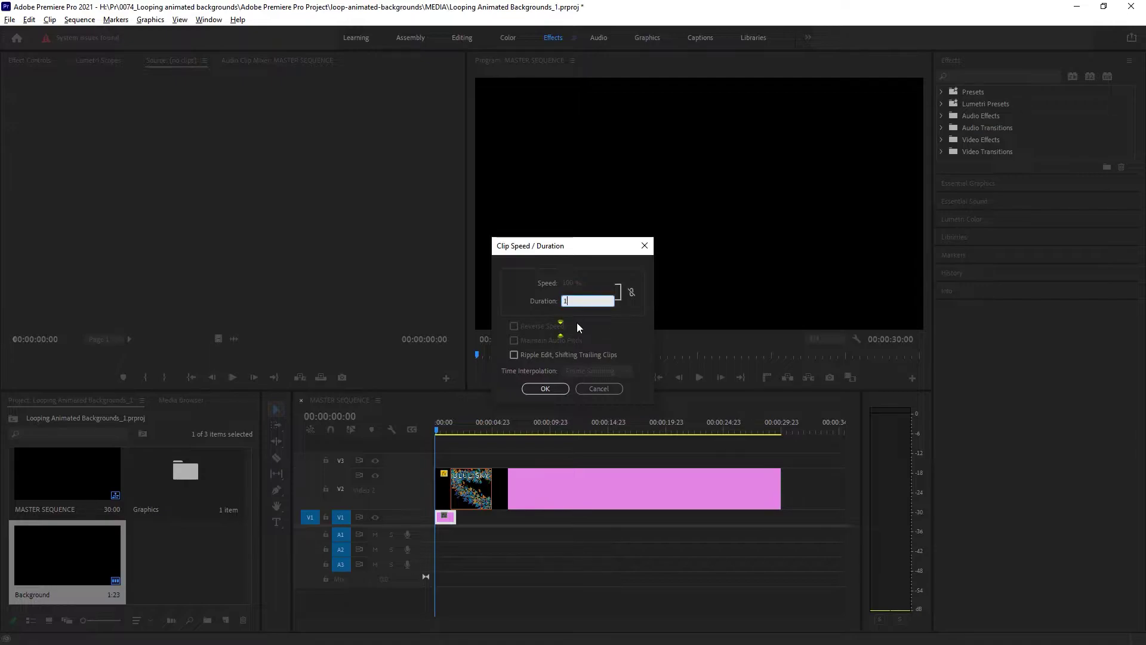
pyautogui.write('1000')
pyautogui.click(623, 324)
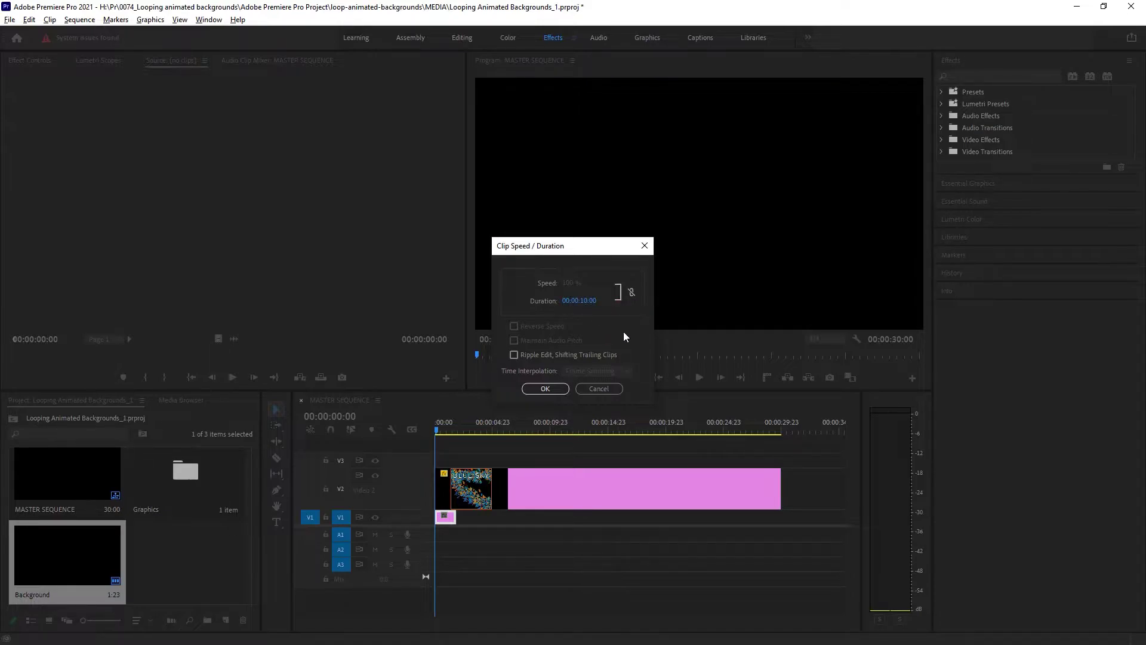
pyautogui.click(554, 388)
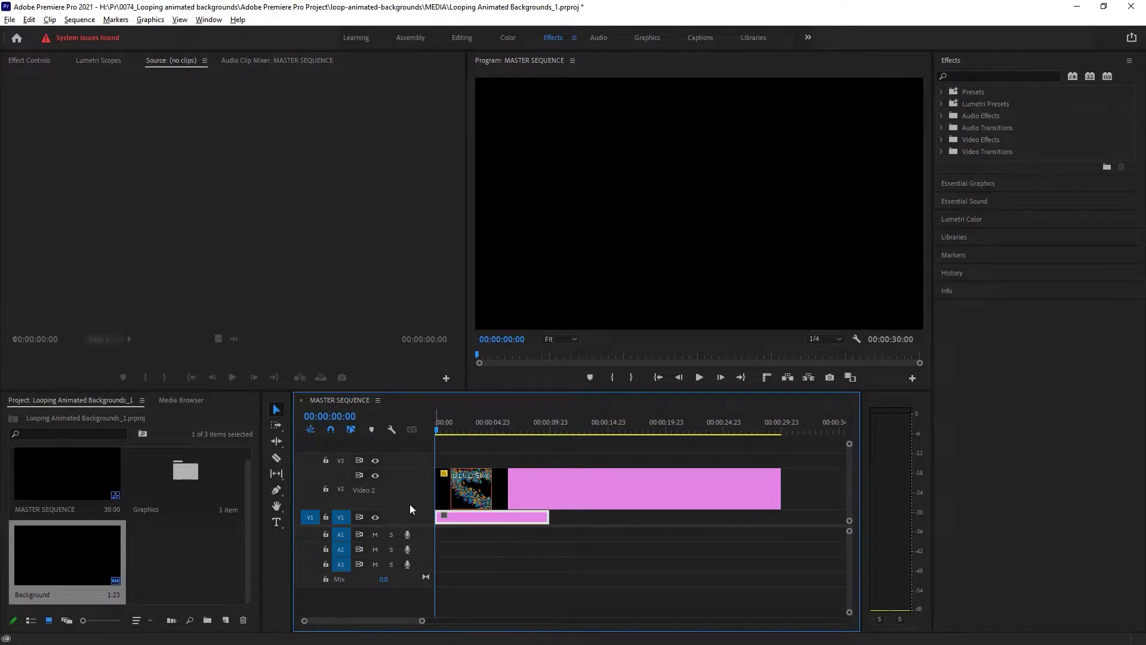
# Hide the output of video track V2 and increase the height of video track V1
pyautogui.click(375, 475)
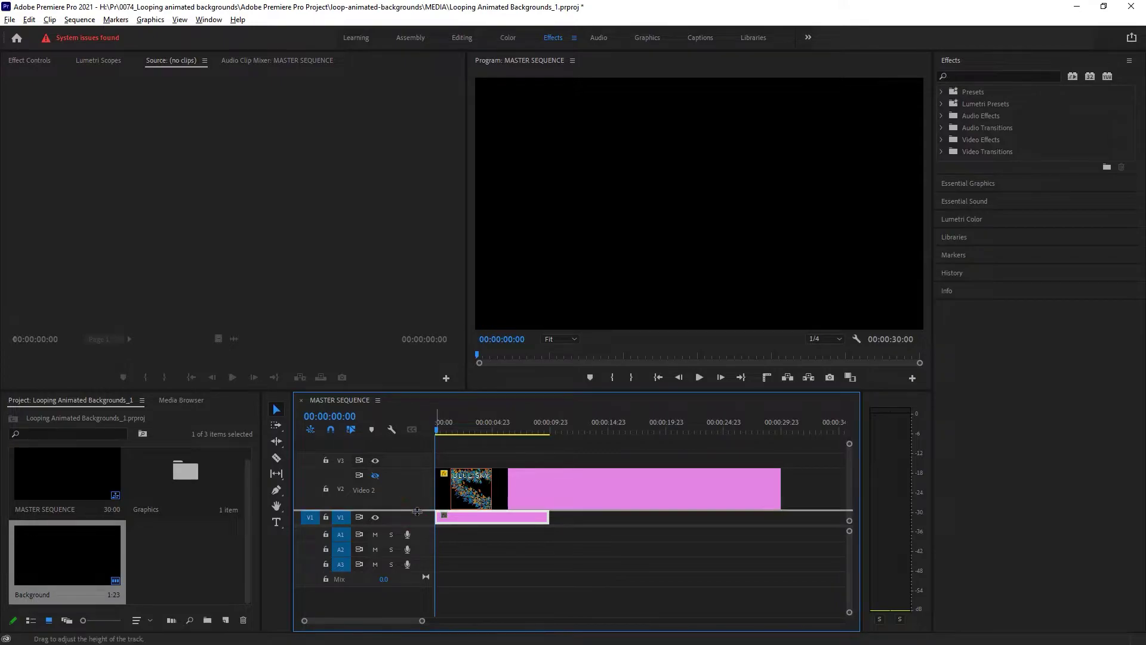
pyautogui.moveTo(422, 502); pyautogui.dragTo(422, 490)
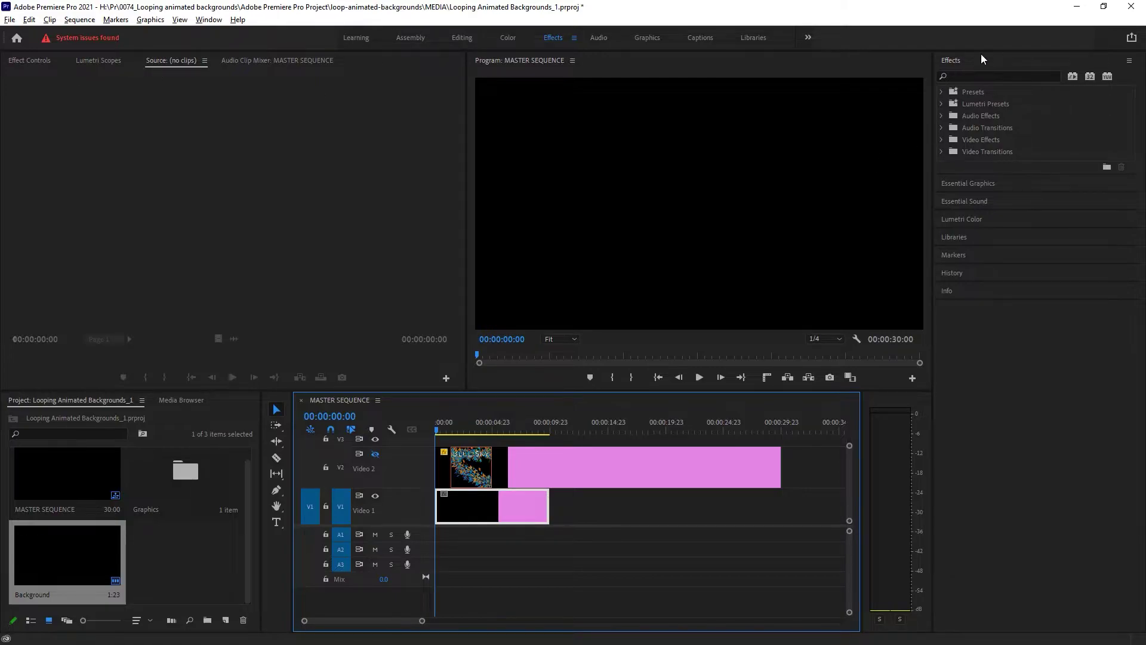
# Search the effects for "cell" and apply the Cell Pattern effect to the Background clip on V1
pyautogui.click(982, 76)
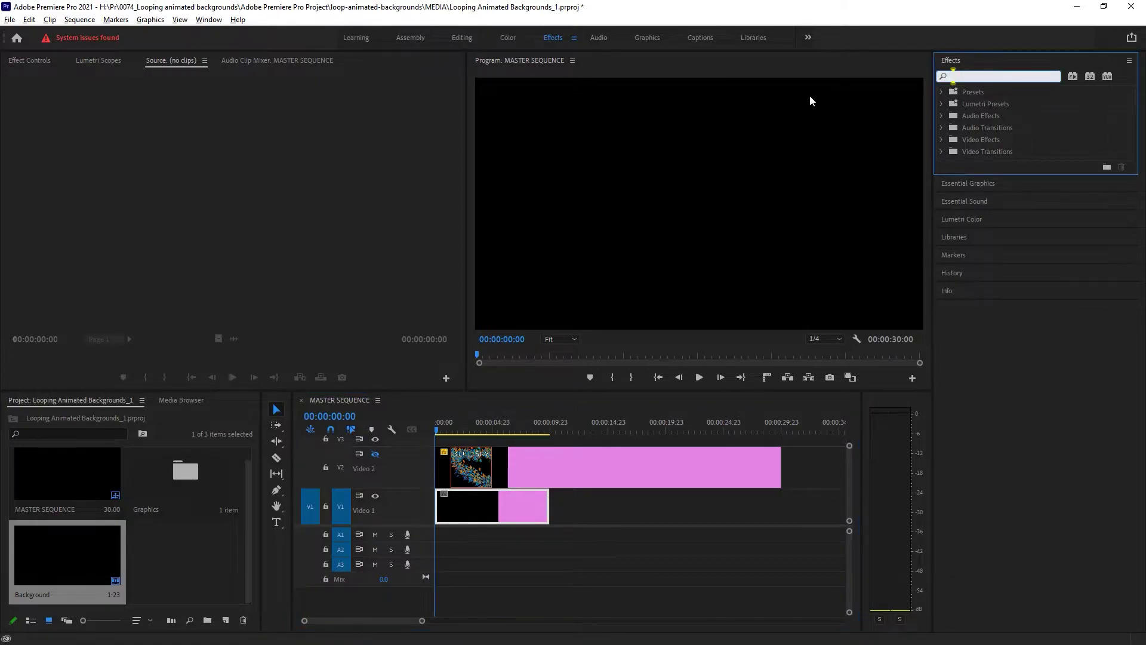
pyautogui.write('cell')
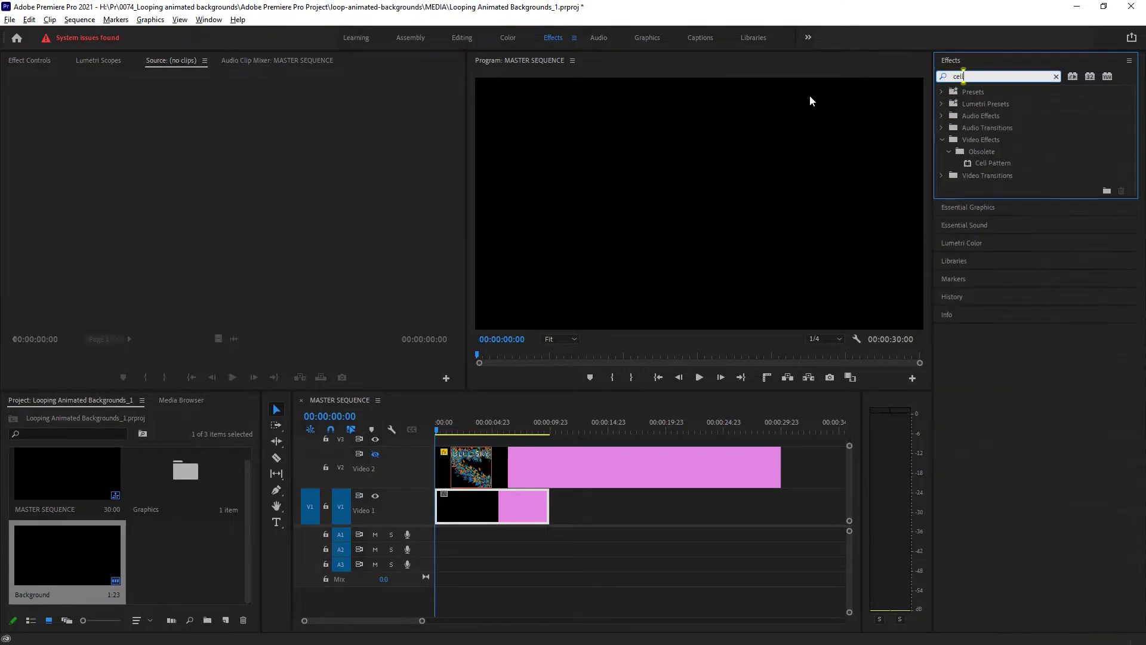
pyautogui.moveTo(983, 160); pyautogui.dragTo(478, 513)
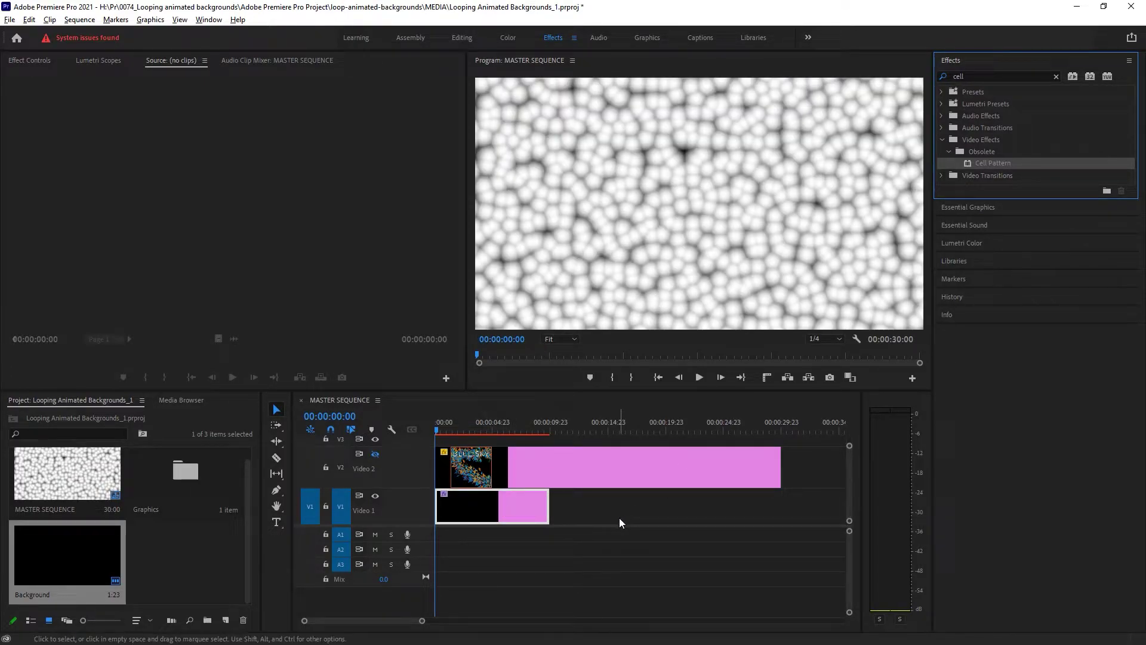
# Play the sequence to preview the Cell Pattern background, and return the playhead to the start of the sequence
pyautogui.press('space')
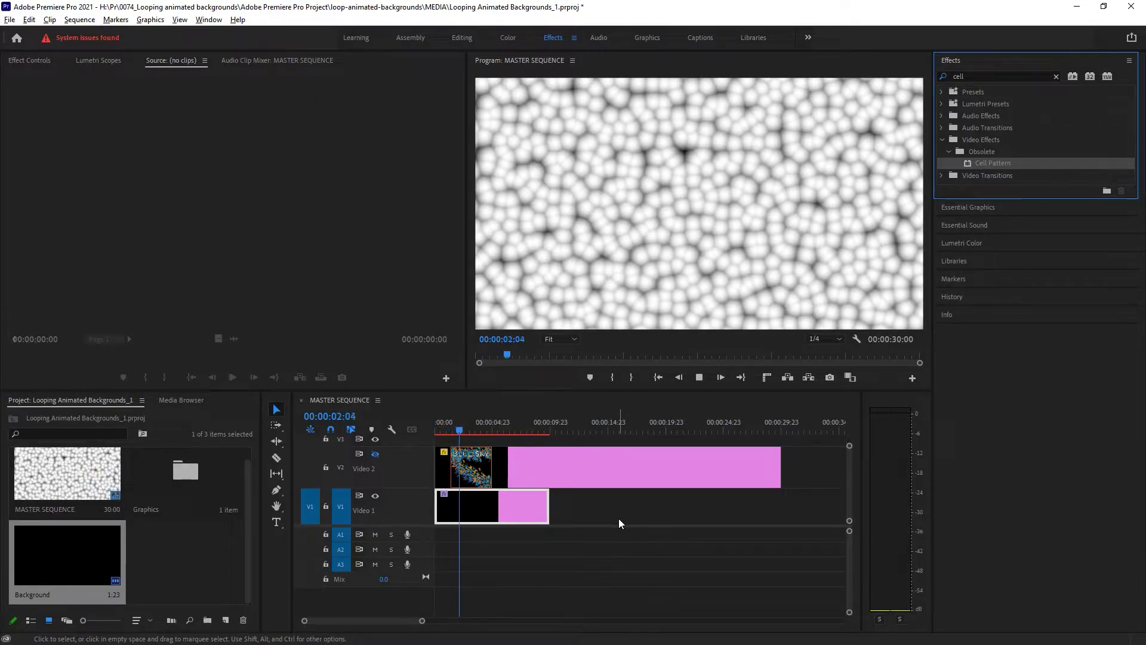
pyautogui.press('space')
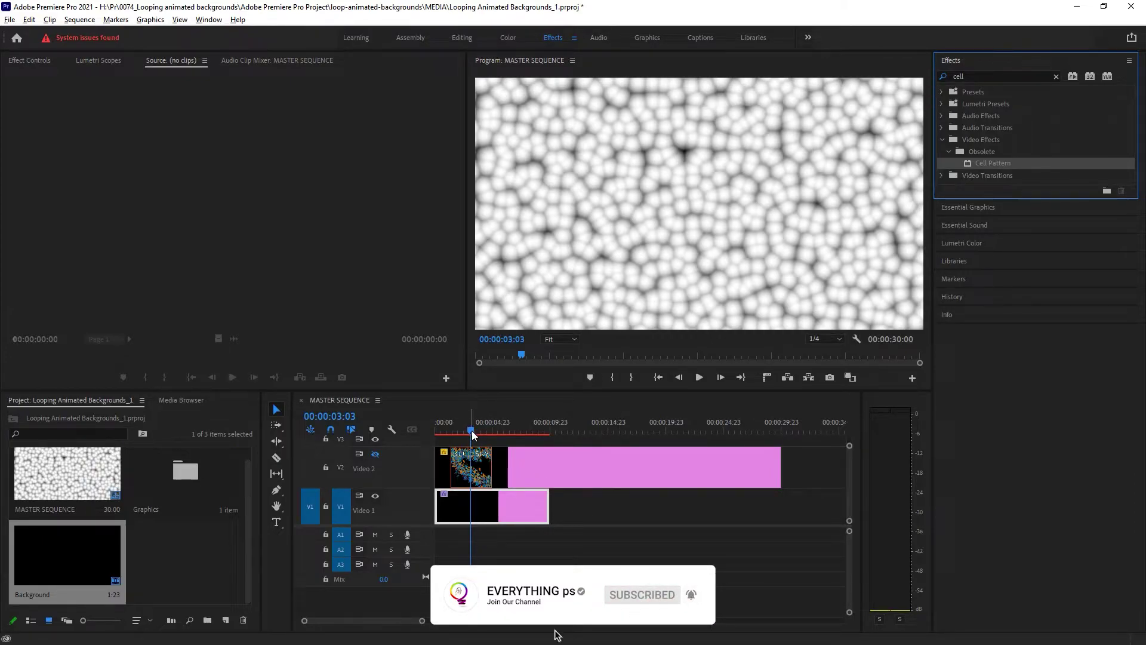
pyautogui.click(422, 431)
pyautogui.press('Home')
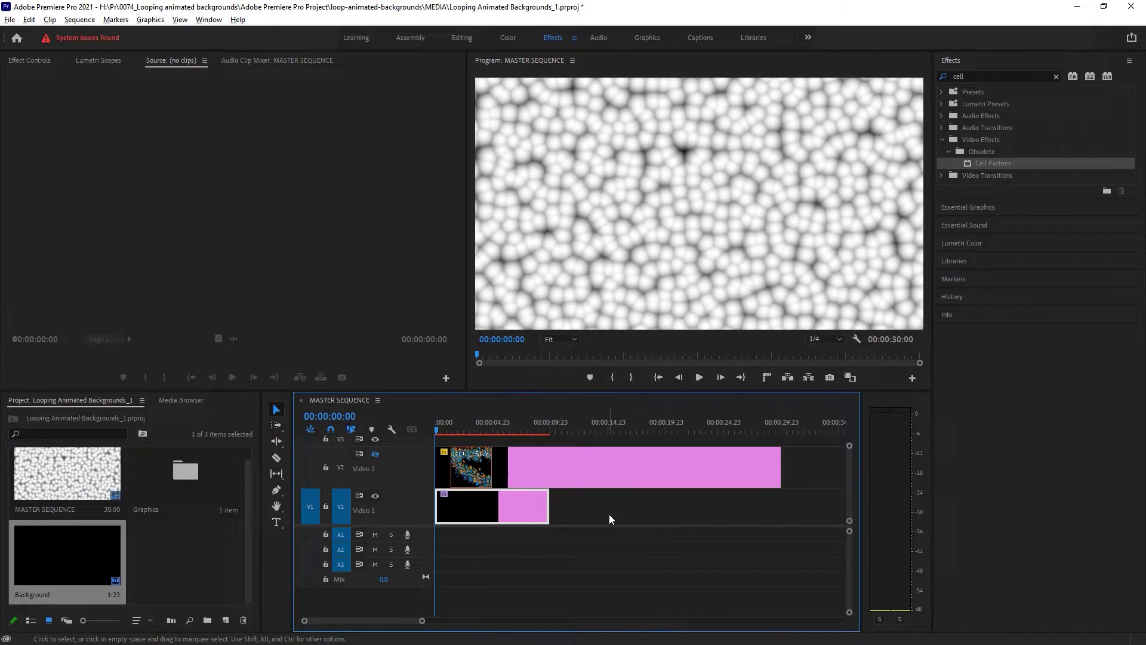
# Try Contrast values of 36 and 279 on the Background clip's Cell Pattern effect, and reset Contrast to its default
pyautogui.click(27, 60)
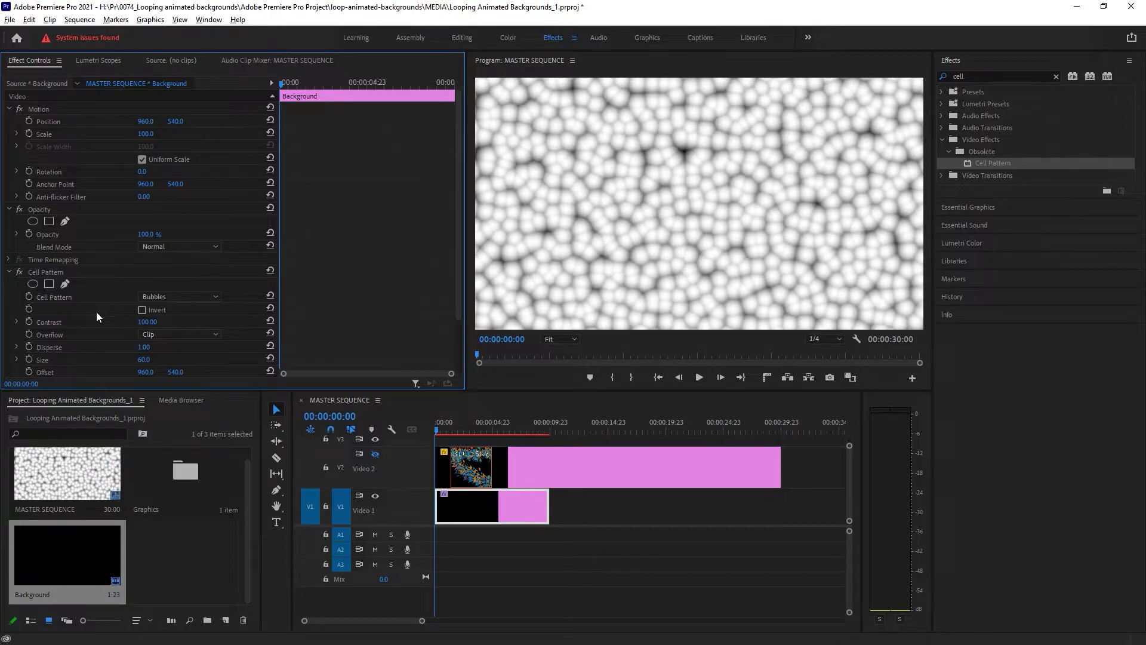
pyautogui.scroll(-1, 97, 312)
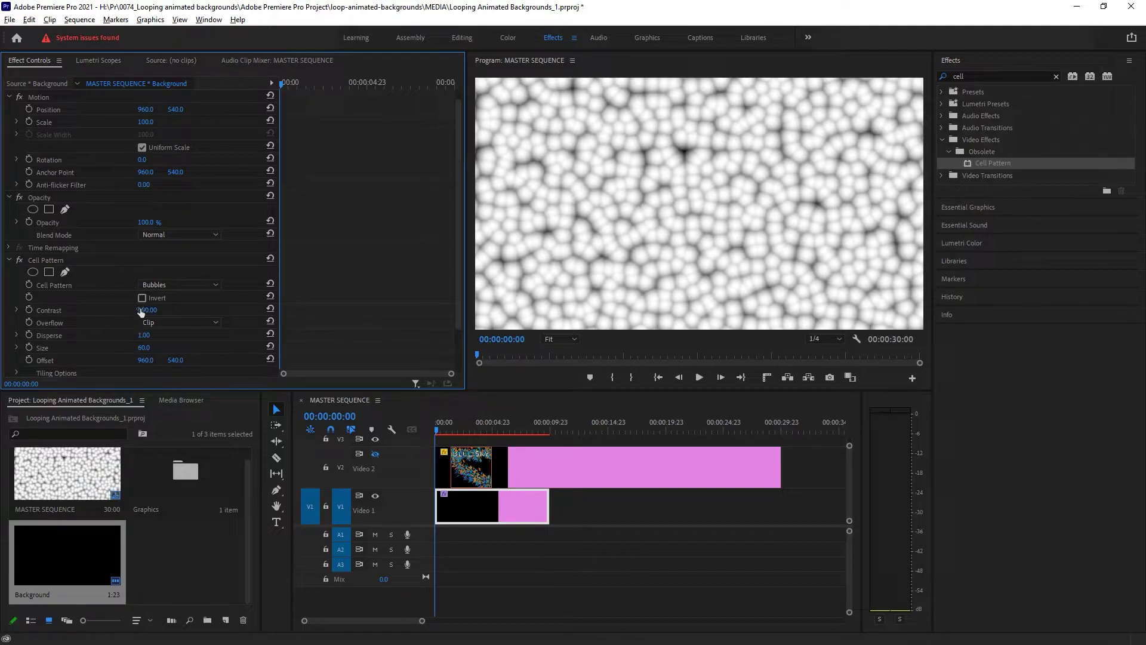
pyautogui.moveTo(141, 310); pyautogui.dragTo(130, 309)
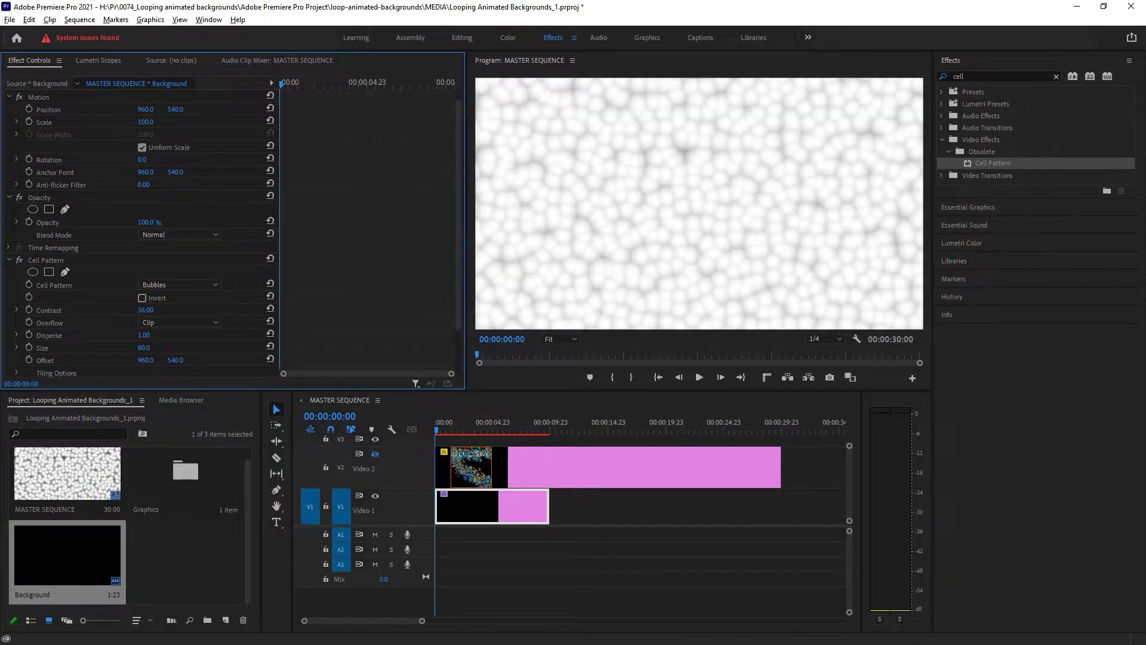
pyautogui.moveTo(141, 310); pyautogui.dragTo(258, 310)
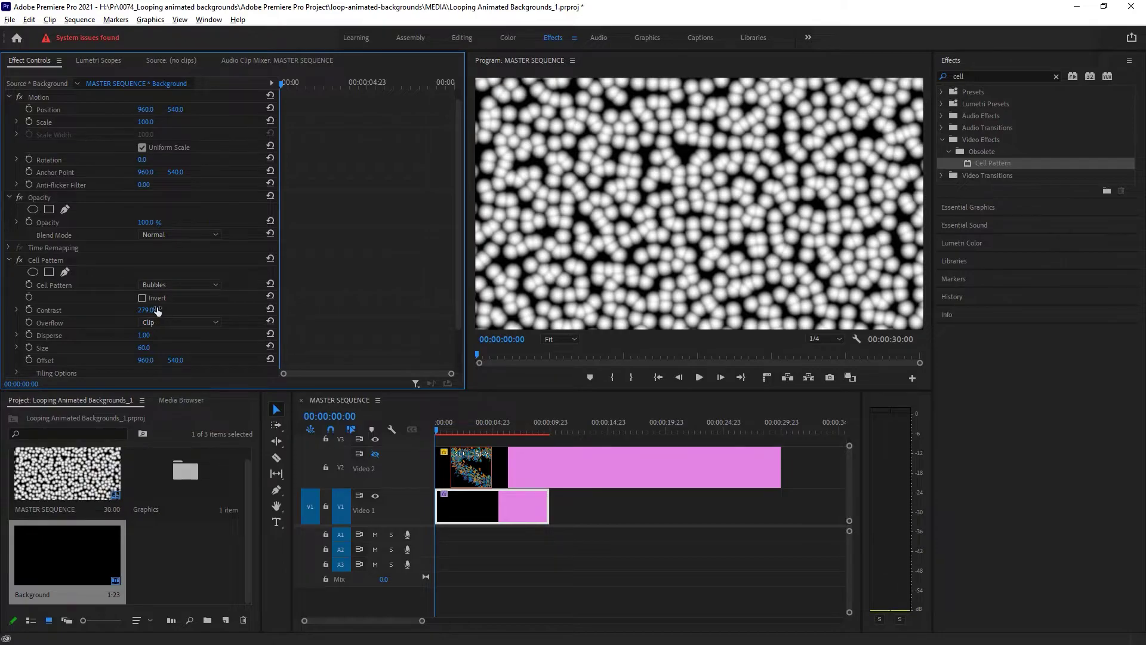
pyautogui.click(275, 309)
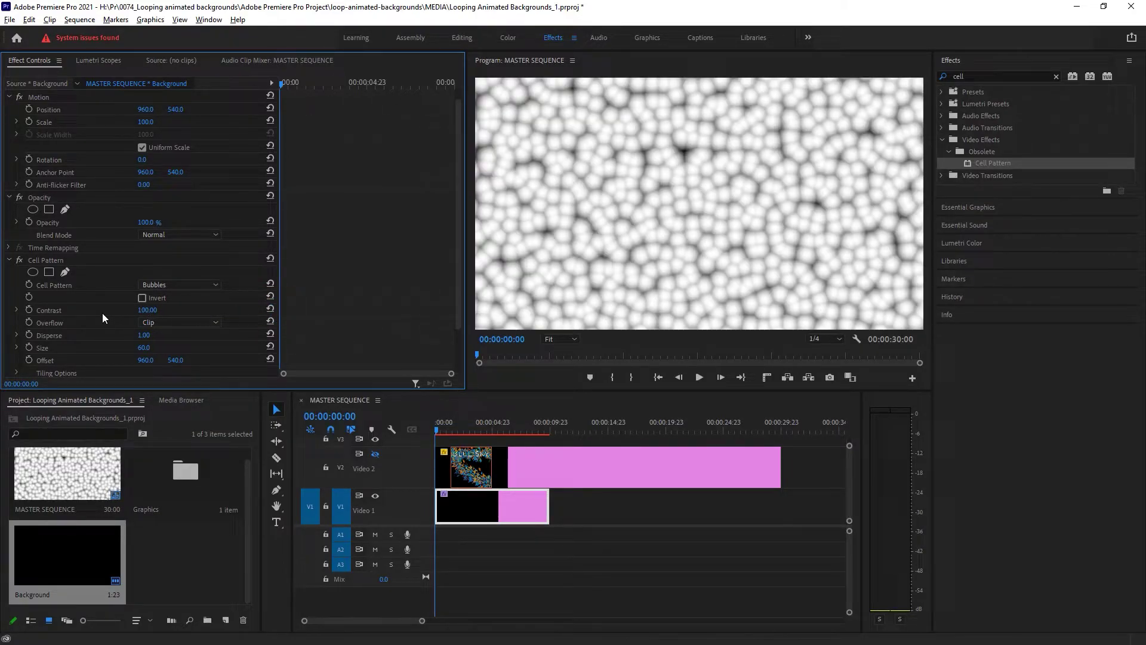
# Enable keyframing for the Cell Pattern's Evolution at the start of the Background clip, keeping the value 0.0
pyautogui.scroll(-3, 112, 326)
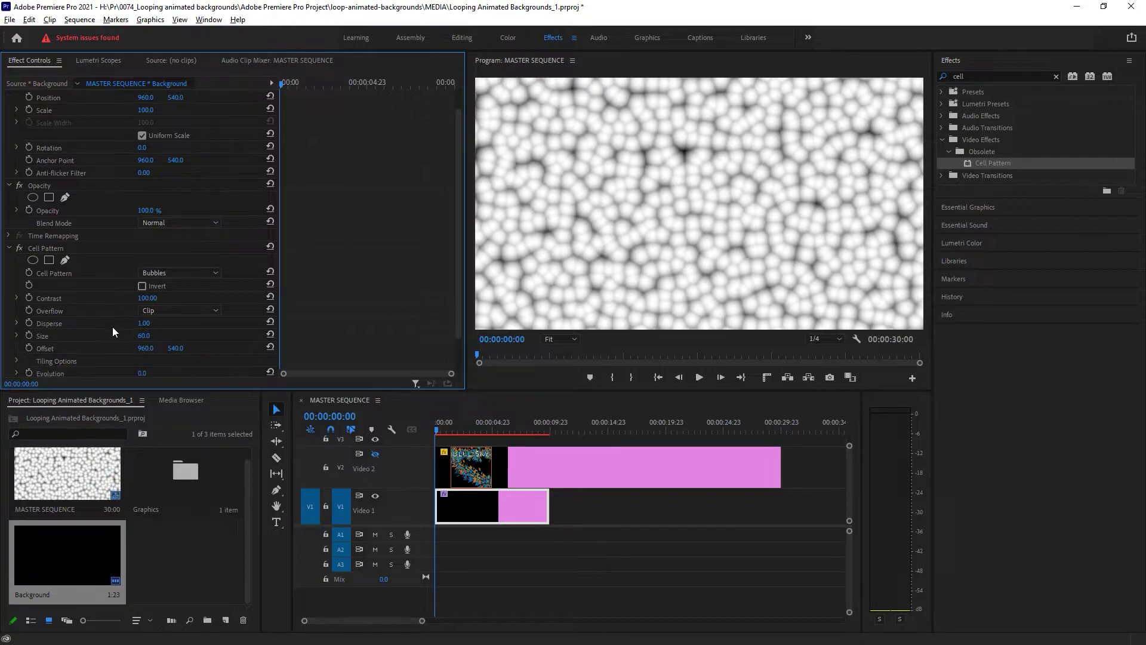
pyautogui.scroll(-1, 81, 329)
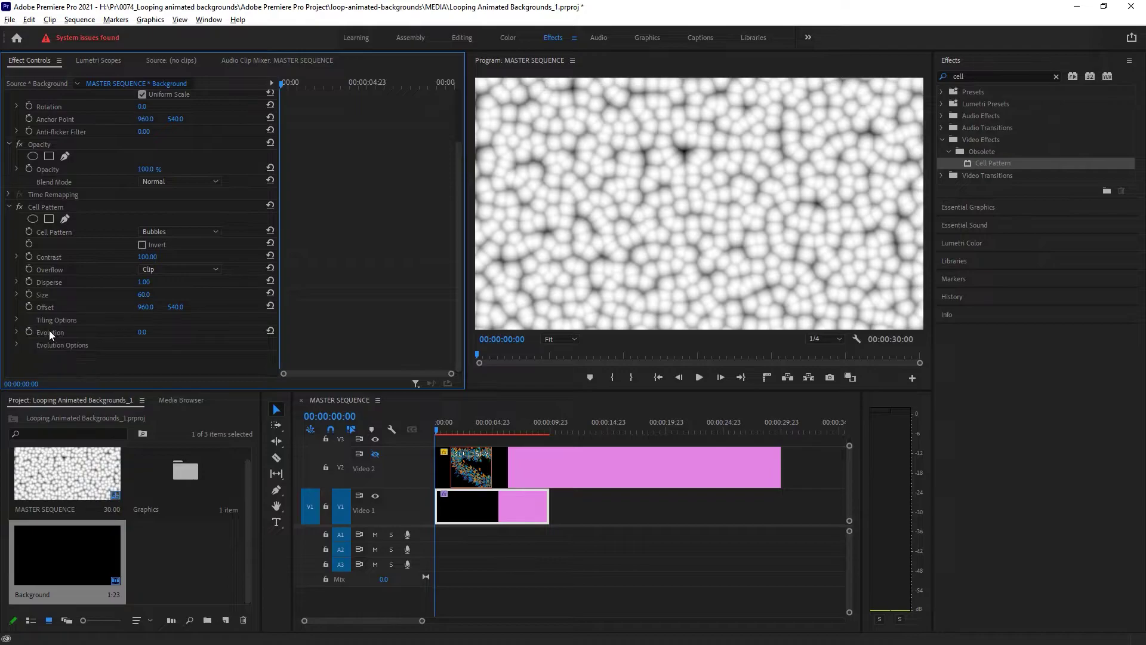
pyautogui.click(28, 333)
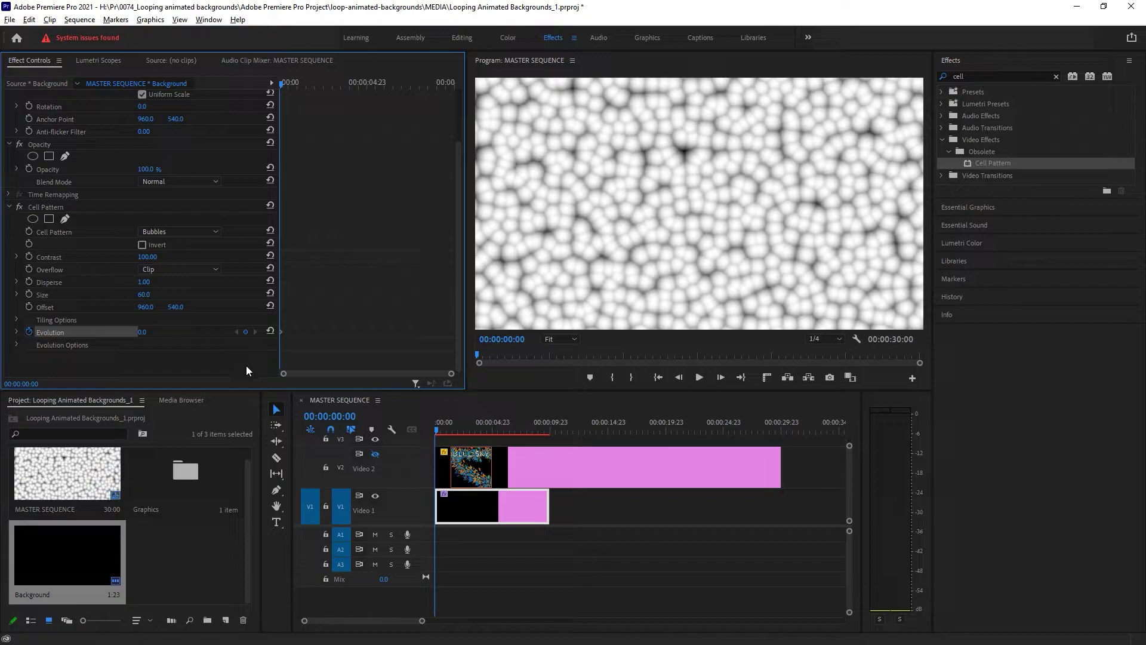
# Add an Evolution keyframe of 6x0.0° at the Background clip's end, 00:00:10:00
pyautogui.click(402, 409)
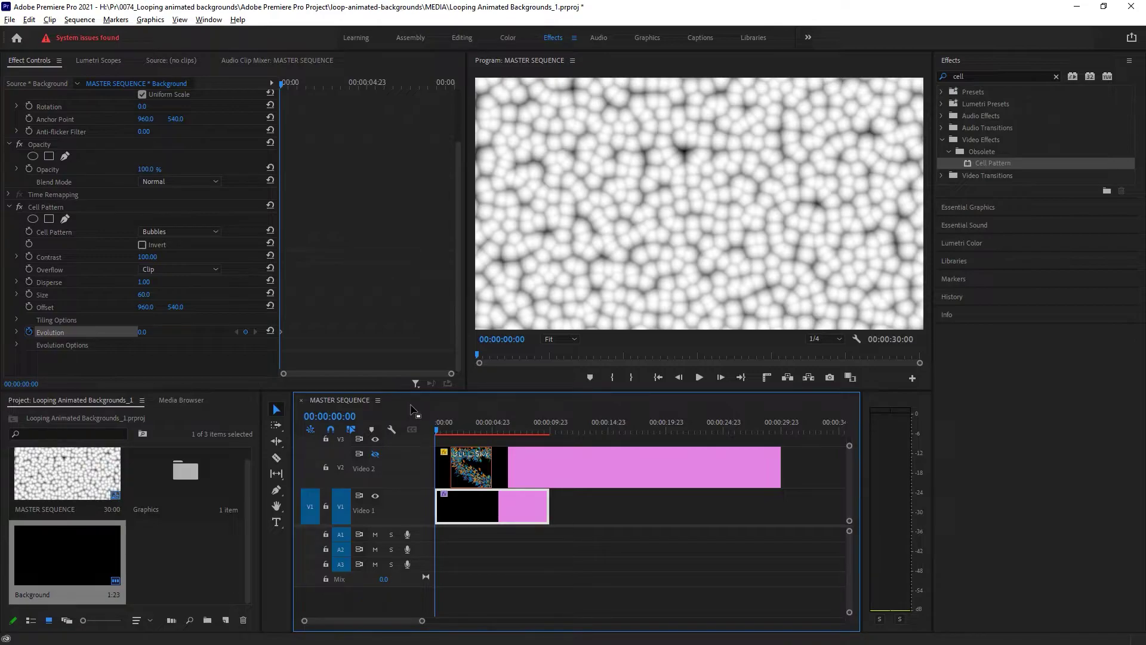
pyautogui.press('Down')
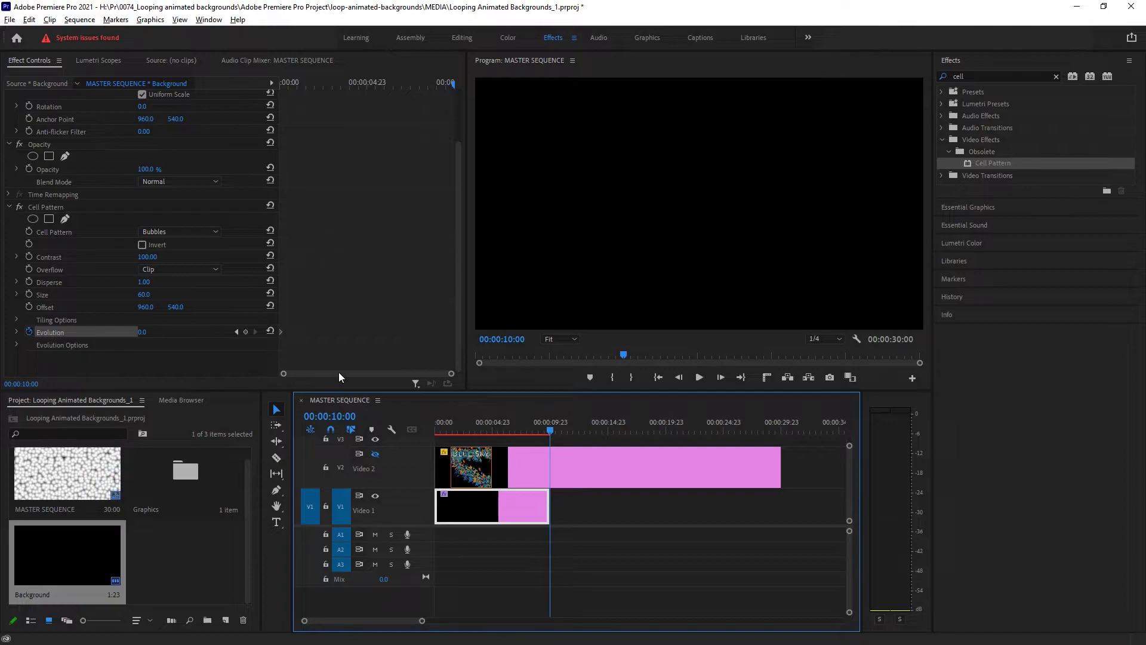
pyautogui.click(16, 344)
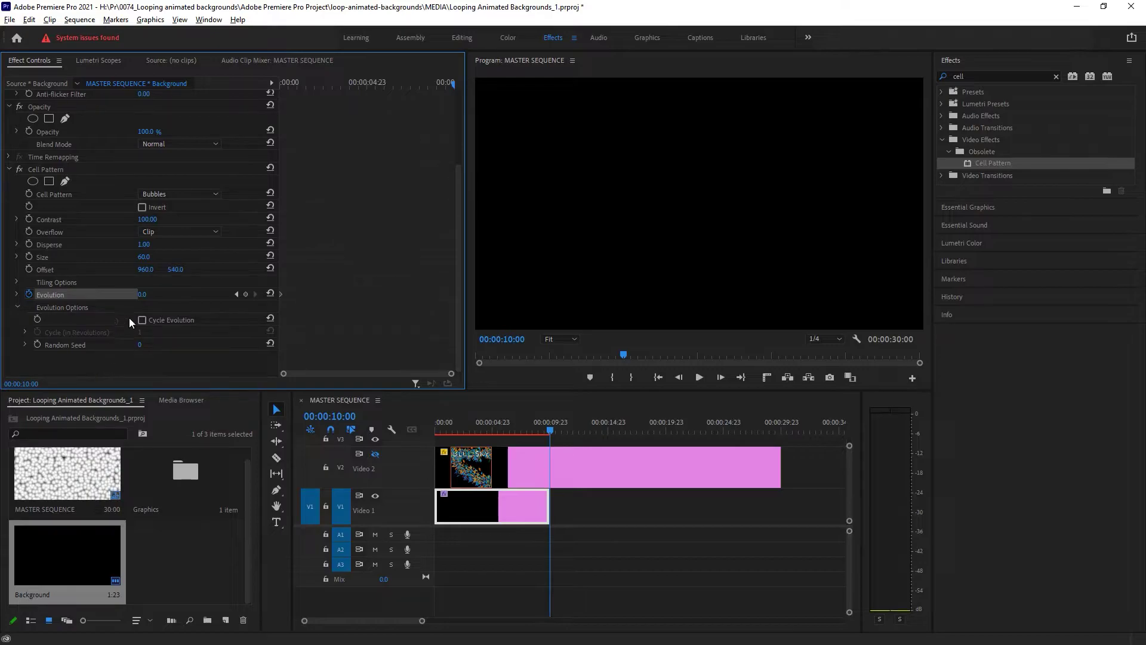
pyautogui.click(145, 295)
pyautogui.write('6x')
pyautogui.press('Return')
# Enable Cycle Evolution for the Cell Pattern effect and set Cycle (in Revolutions) to 2
pyautogui.click(142, 320)
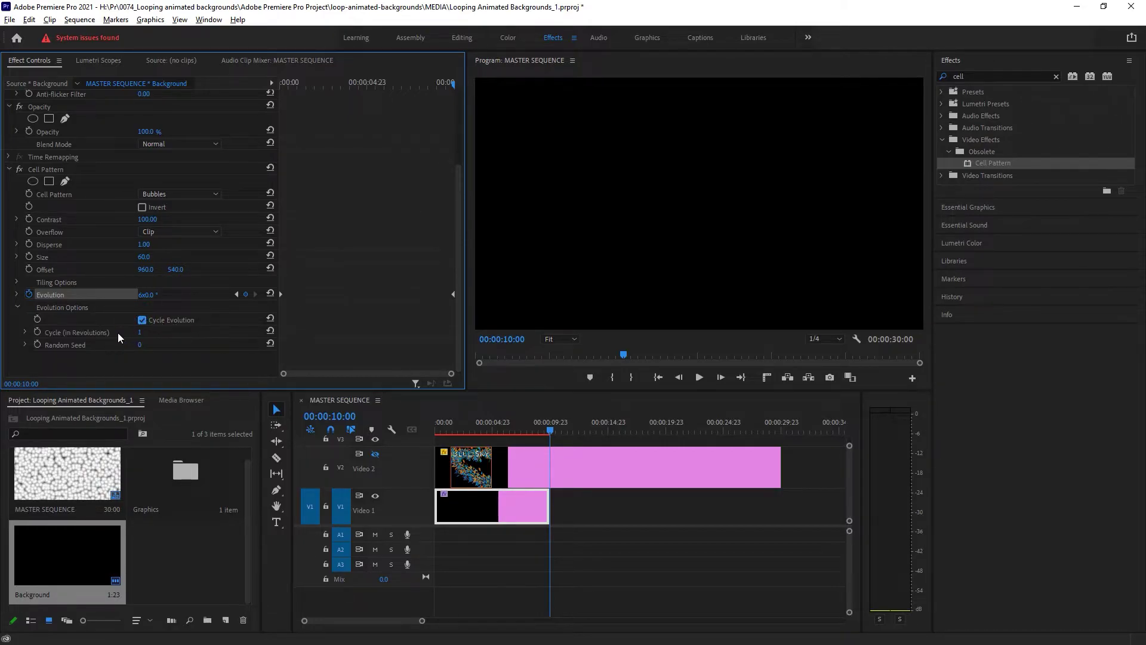
pyautogui.click(144, 332)
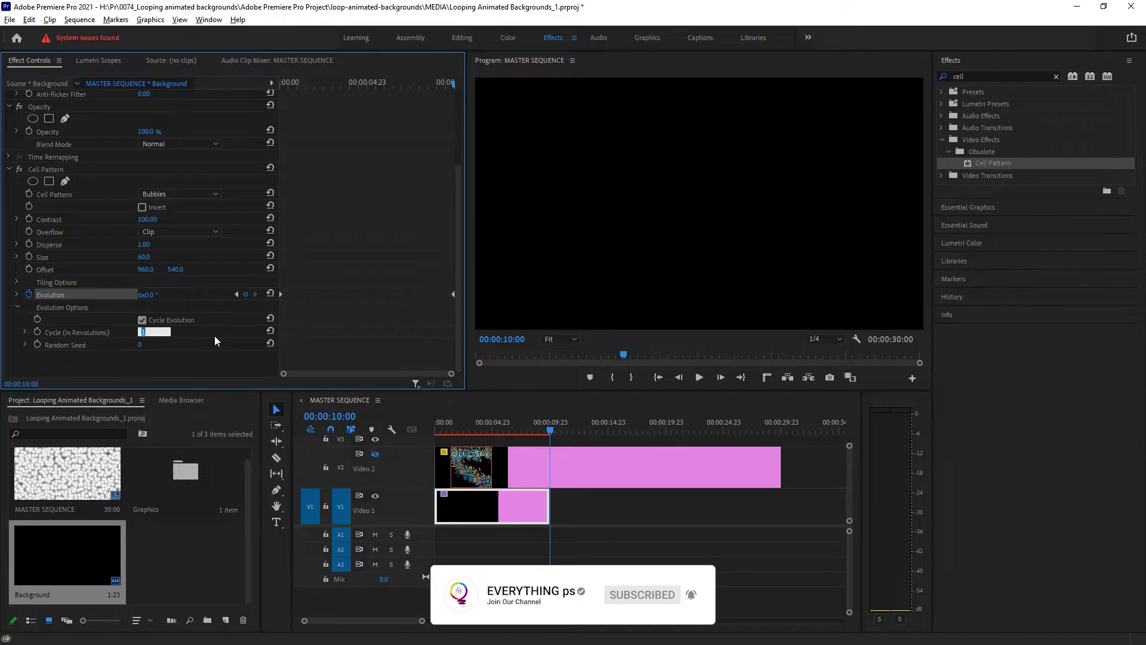
pyautogui.write('2')
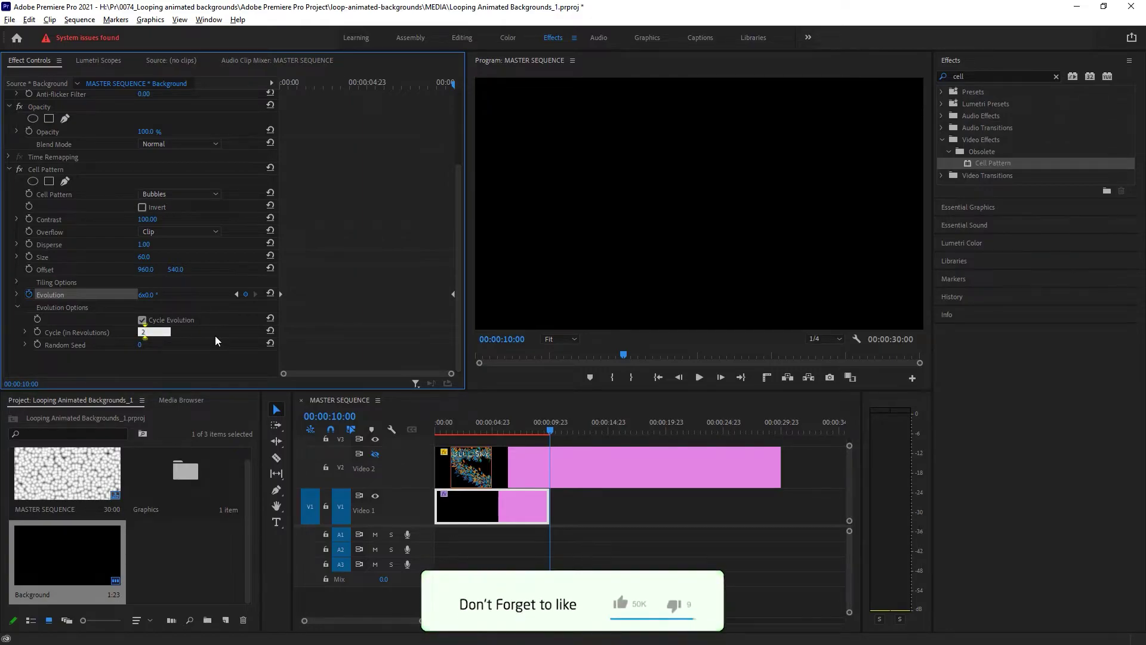
pyautogui.press('Return')
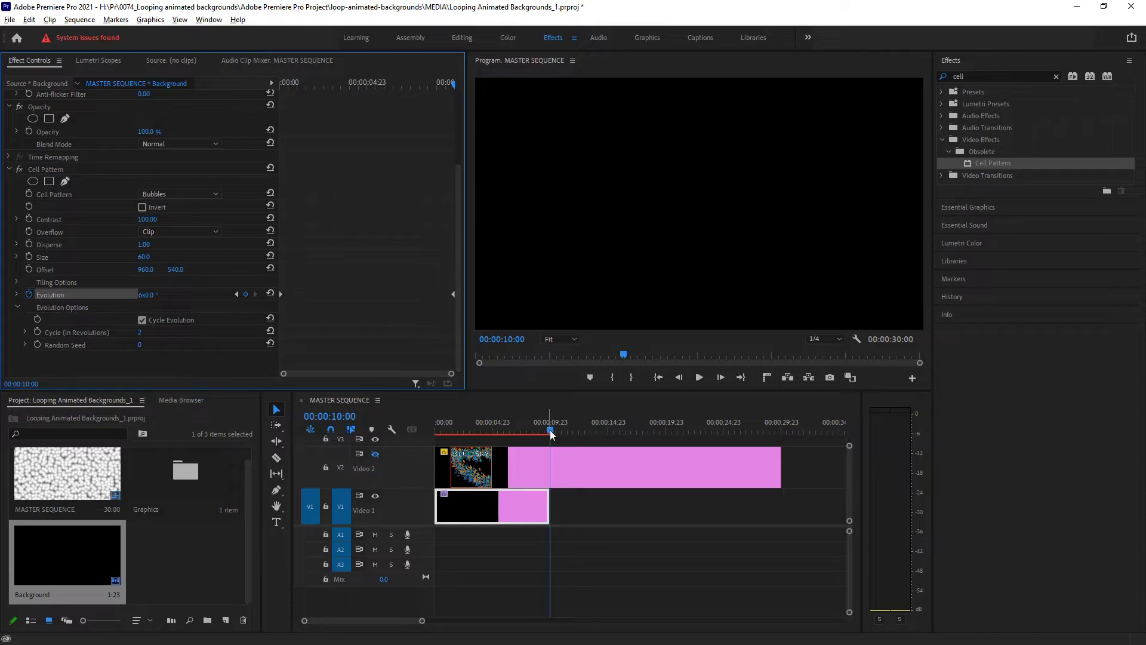
# Play the sequence from the start to preview the cell animation, and stop playback
pyautogui.moveTo(550, 430); pyautogui.dragTo(428, 437)
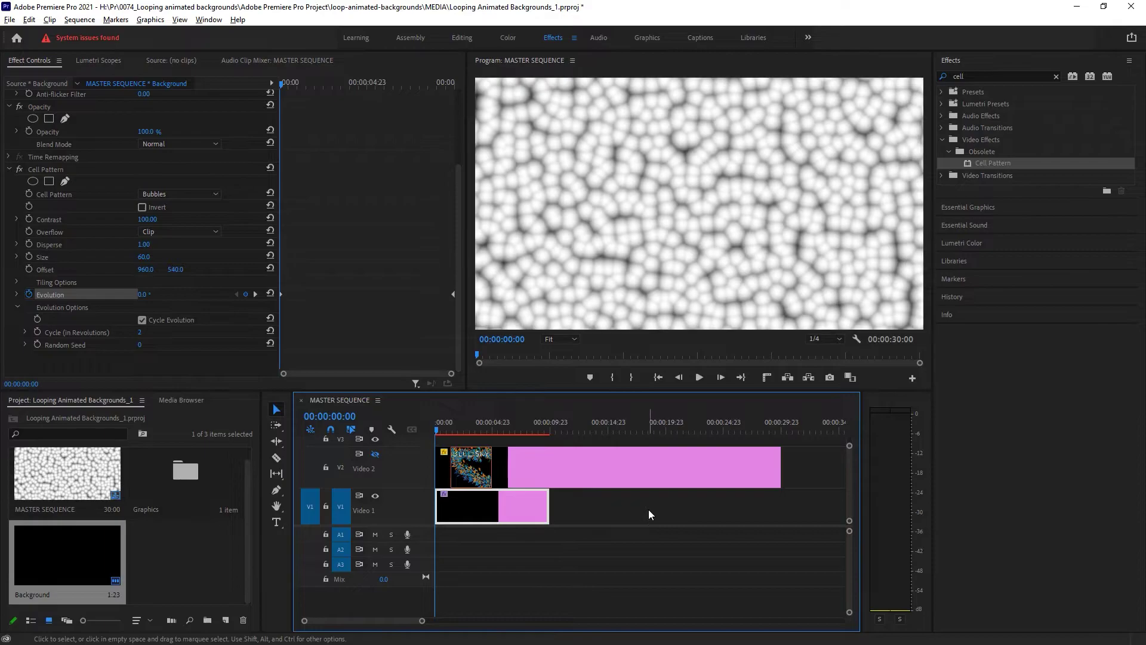
pyautogui.click(699, 377)
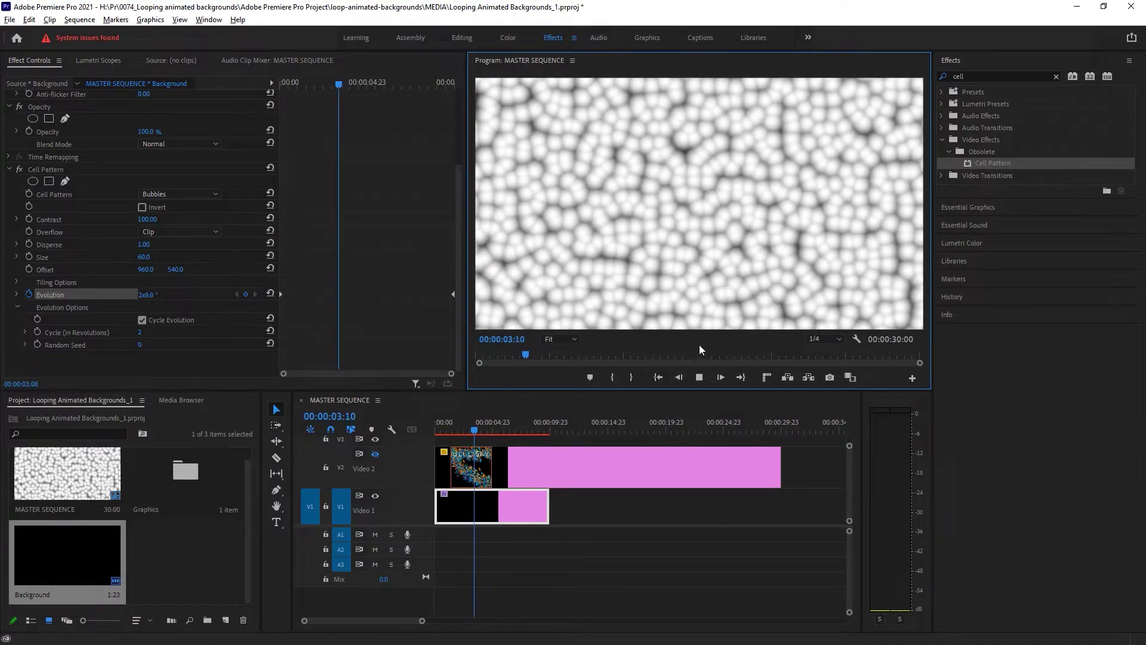
pyautogui.click(697, 379)
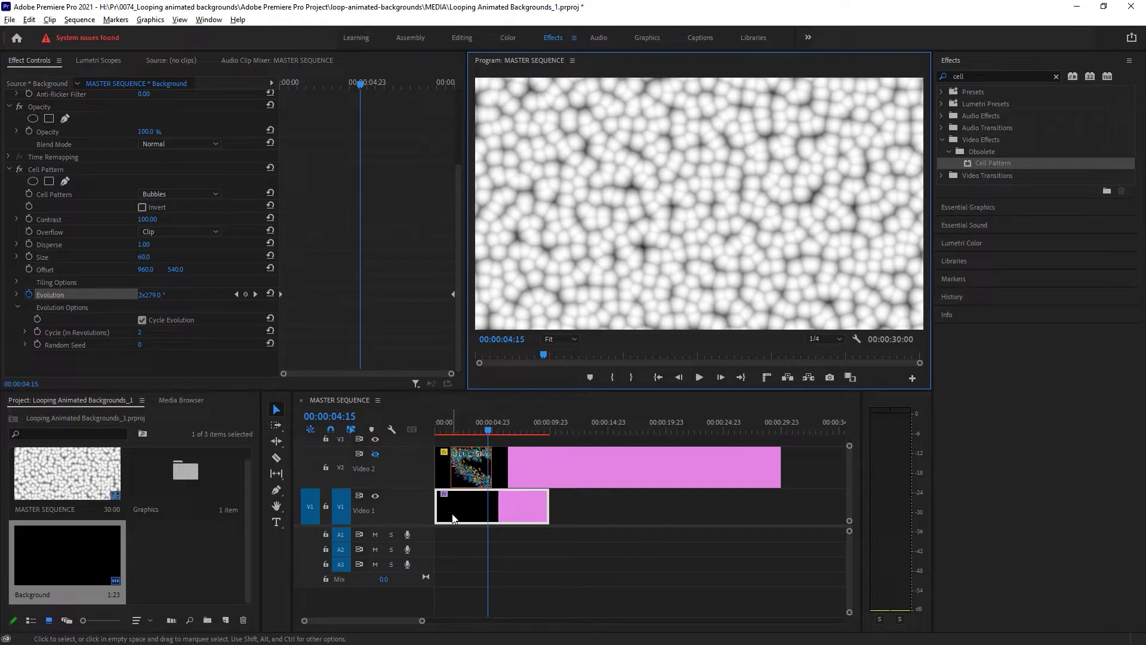
# Duplicate the Background clip twice end to end on V1, and return the playhead to the start of the sequence
pyautogui.moveTo(452, 518); pyautogui.dragTo(604, 524)
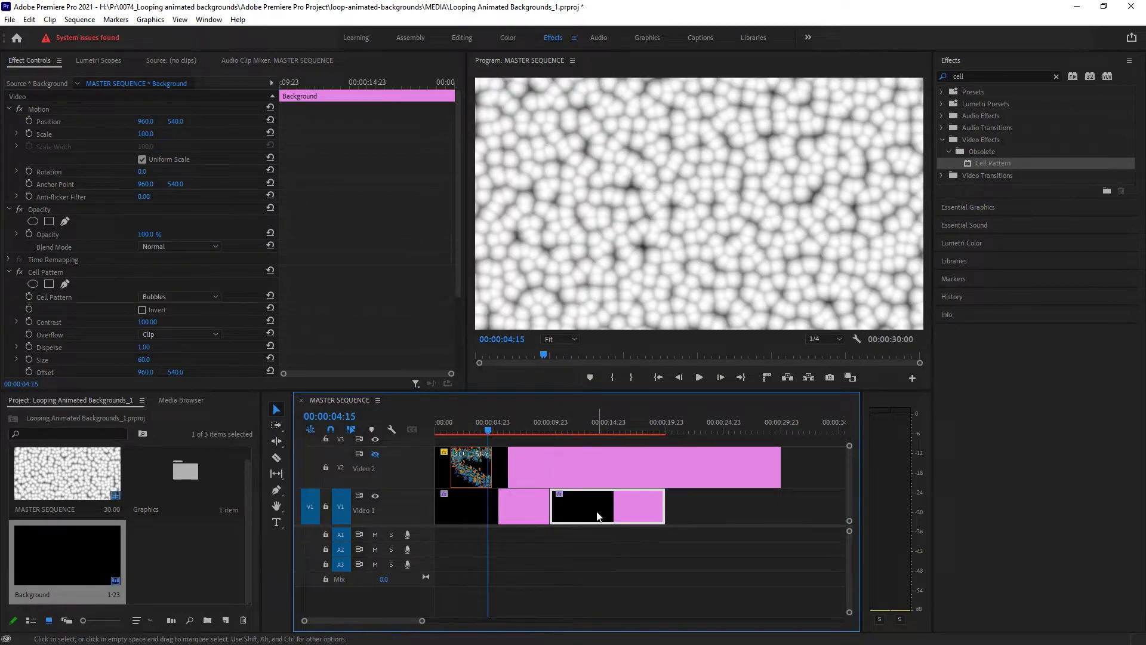
pyautogui.moveTo(586, 513); pyautogui.dragTo(718, 524)
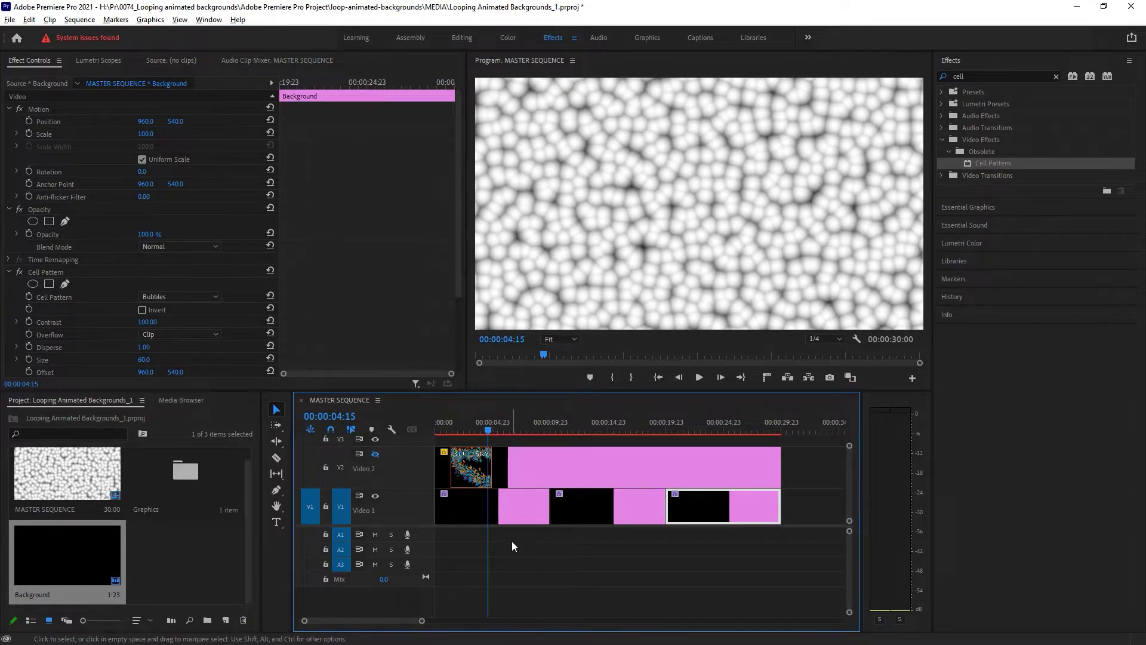
pyautogui.moveTo(488, 430); pyautogui.dragTo(388, 431)
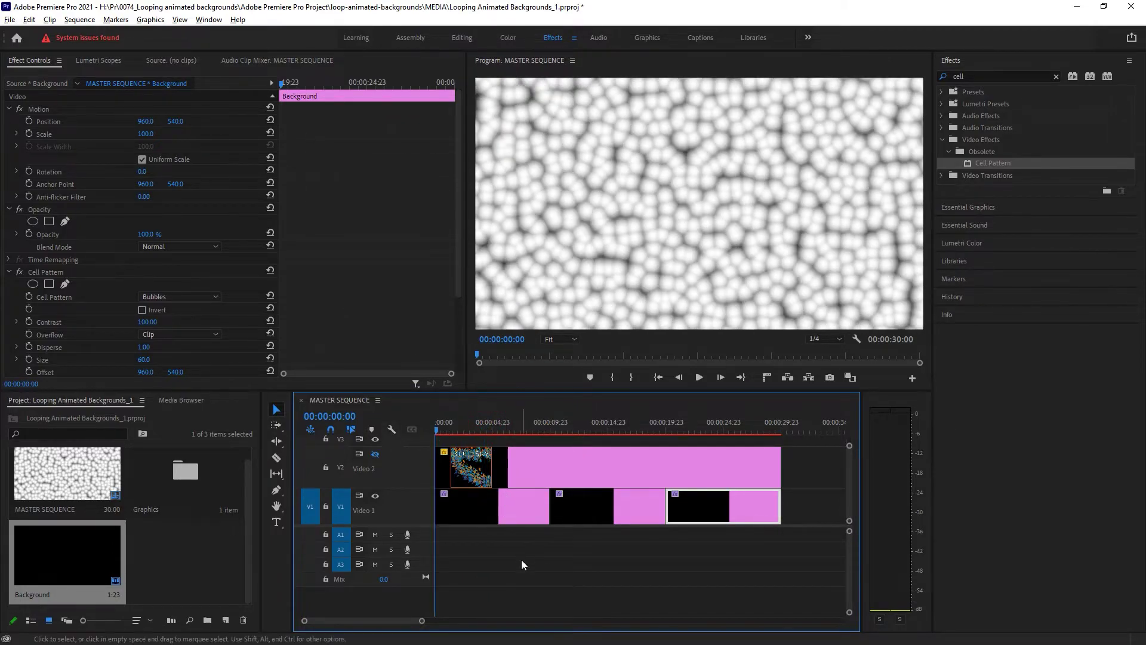
# Switch to the Color workspace and set the first Background clip's Lumetri white balance Temperature to -80.4
pyautogui.click(500, 511)
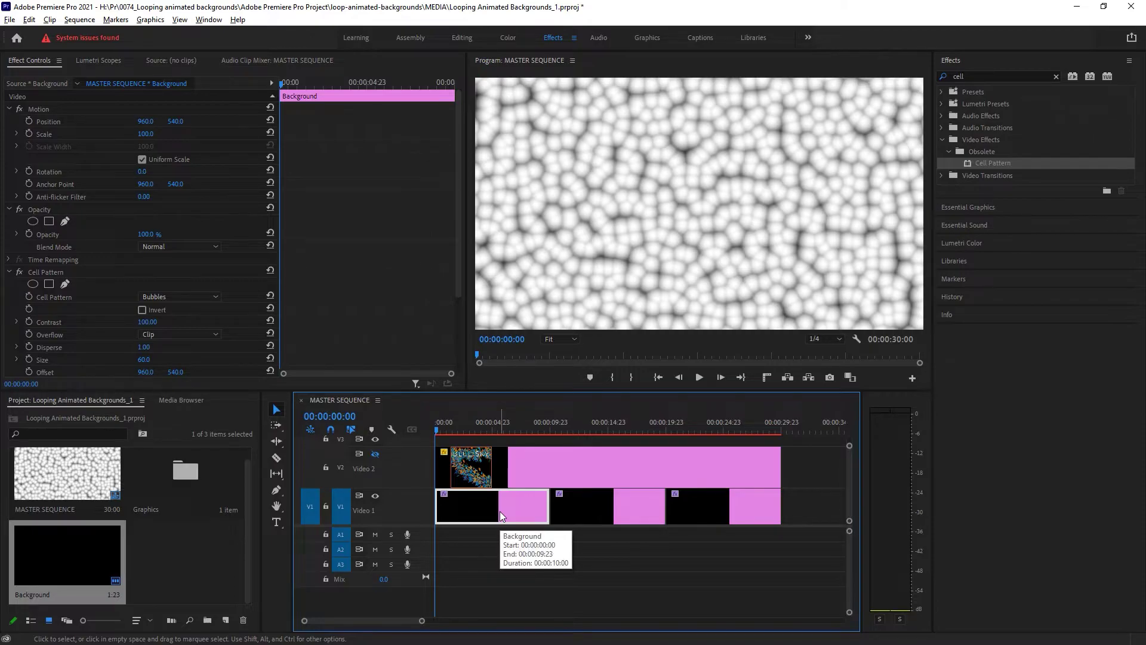
pyautogui.click(507, 37)
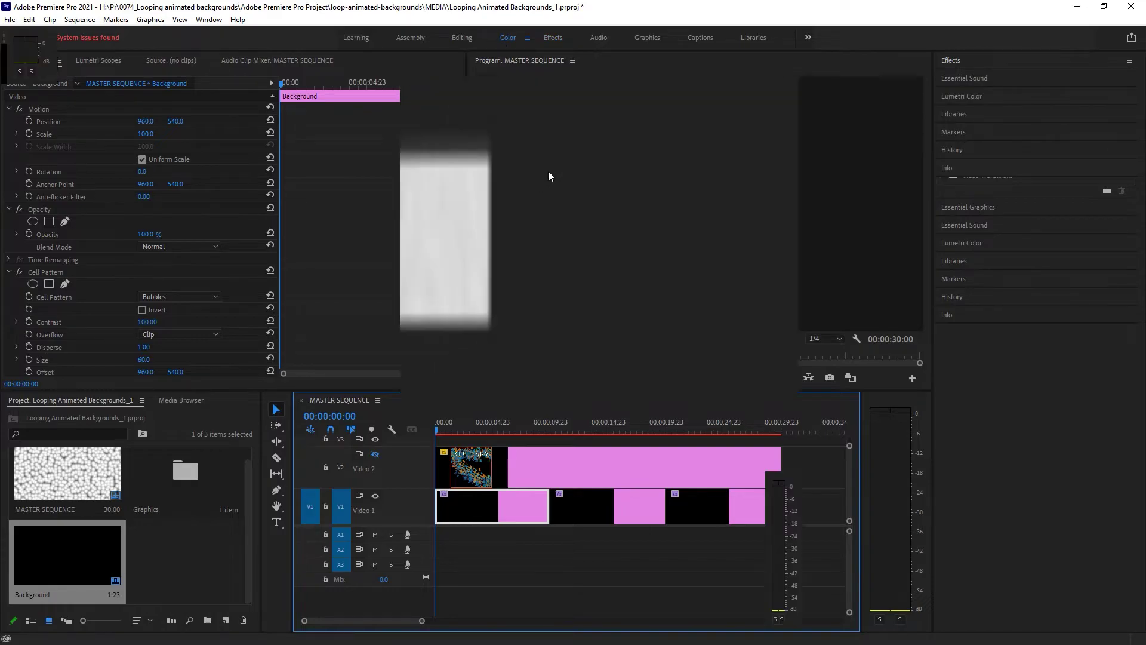
pyautogui.click(528, 39)
pyautogui.click(644, 41)
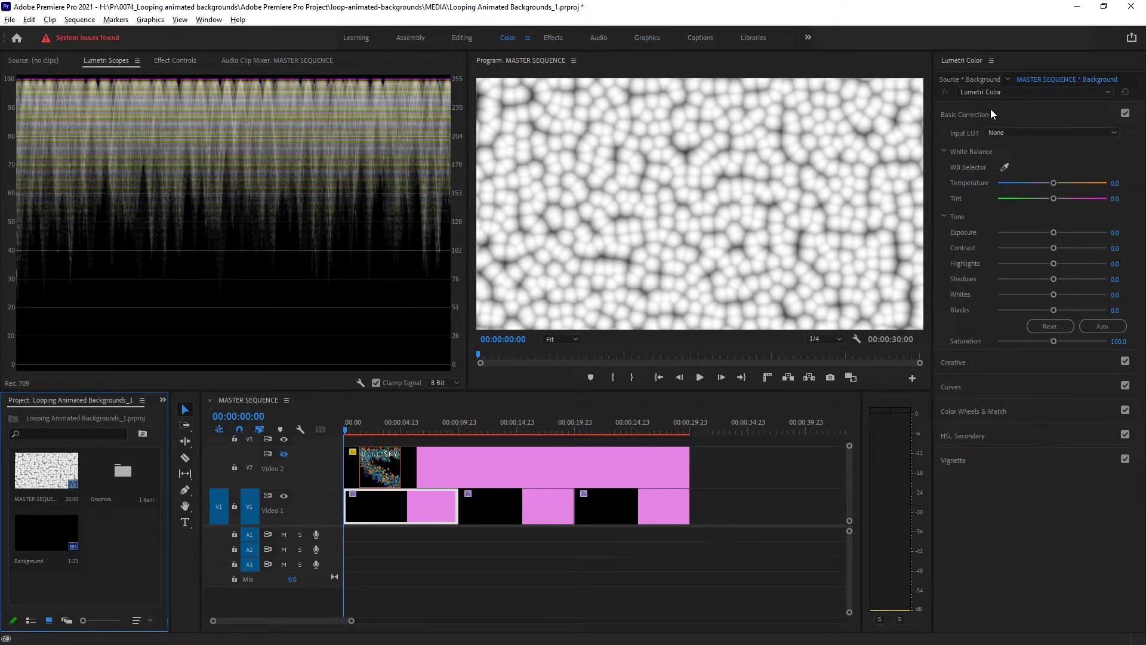
pyautogui.click(977, 116)
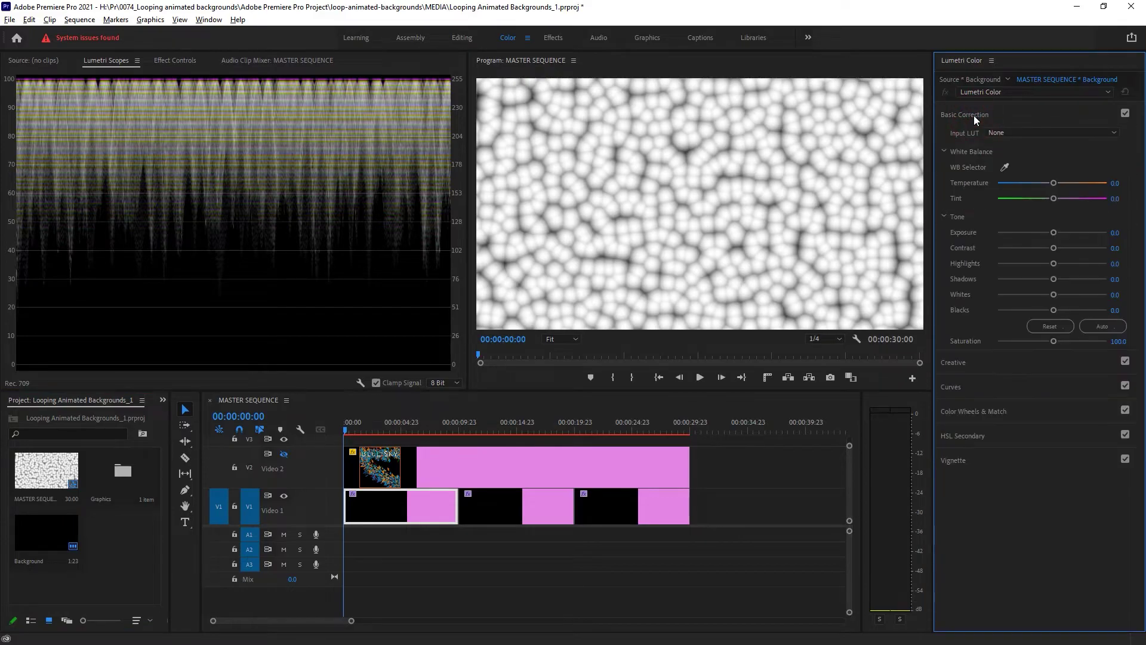
pyautogui.moveTo(1053, 182); pyautogui.dragTo(1008, 184)
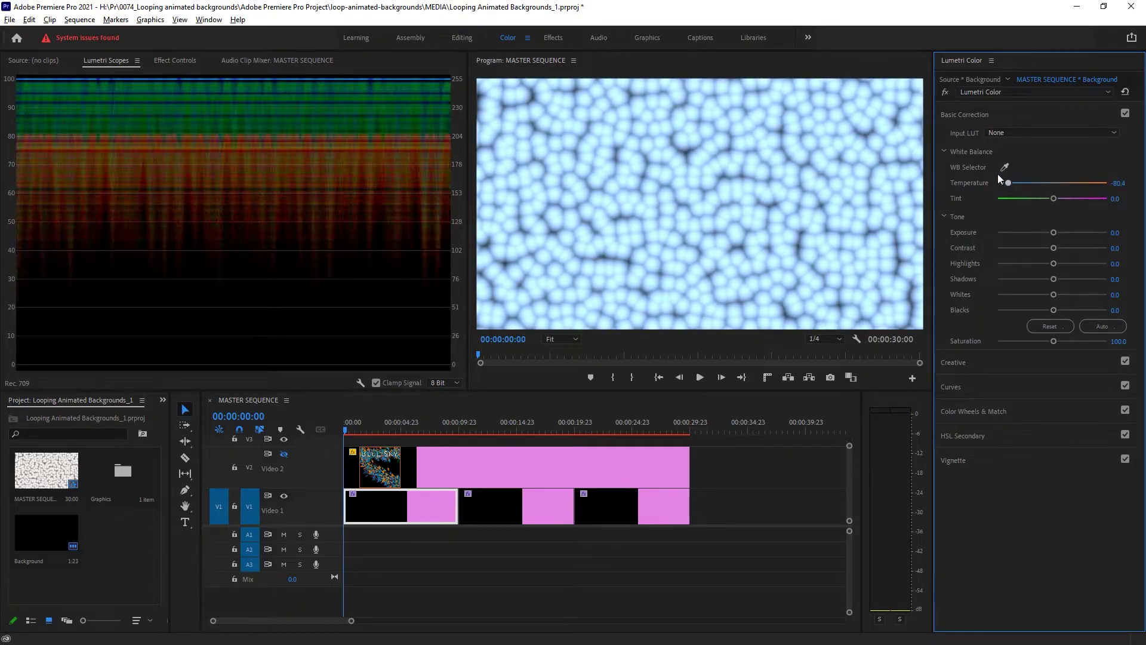
# Enable keyframing for the Lumetri Color Temperature at the start of the first Background clip
pyautogui.click(173, 59)
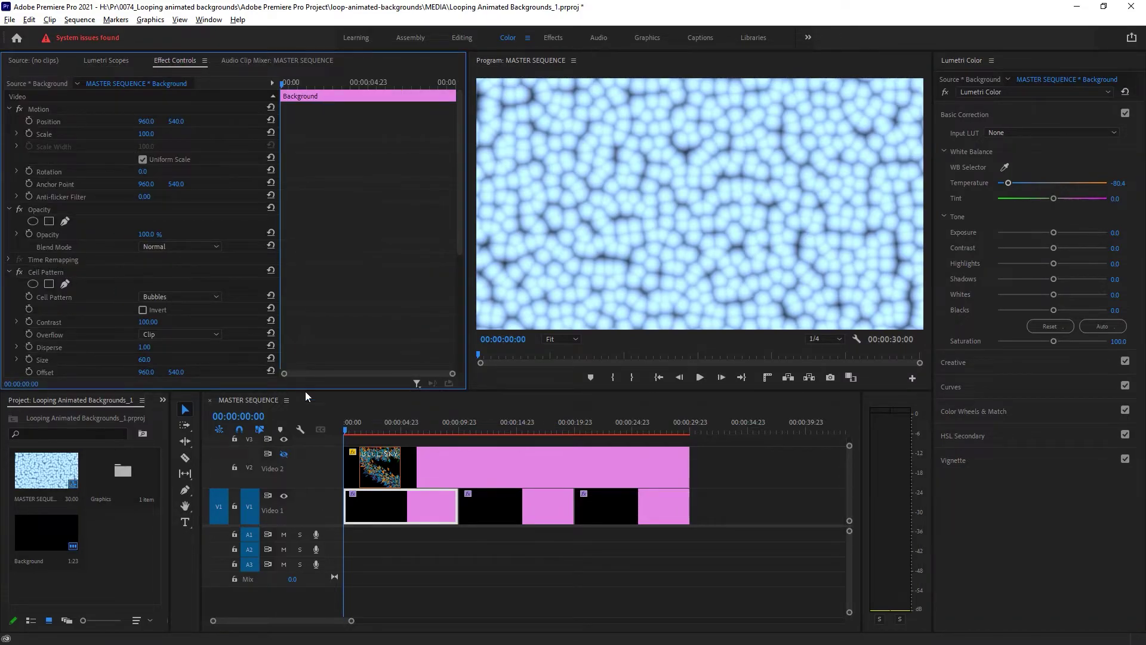
pyautogui.click(10, 272)
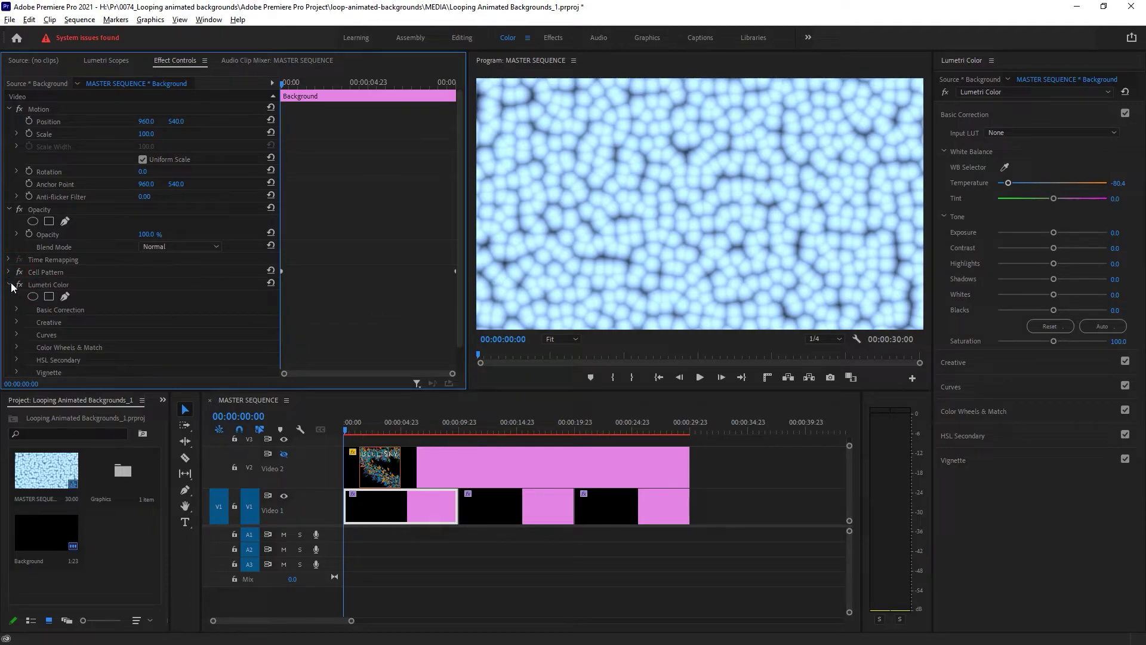
pyautogui.scroll(-1, 12, 296)
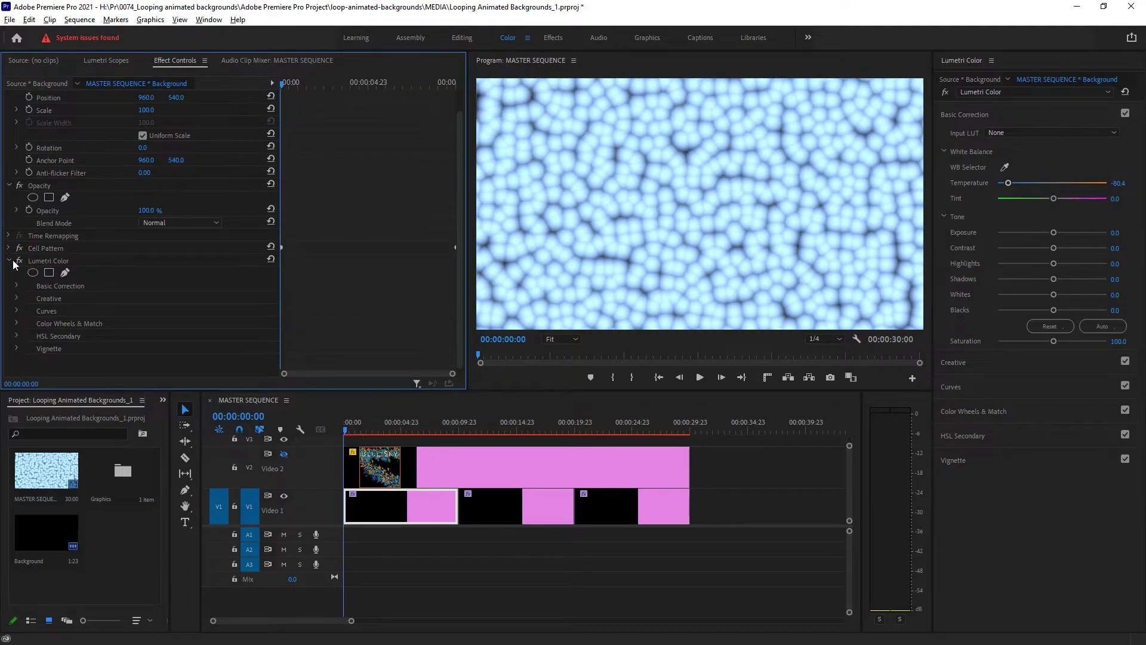
pyautogui.click(16, 286)
pyautogui.scroll(-1, 177, 272)
pyautogui.scroll(-3, 137, 263)
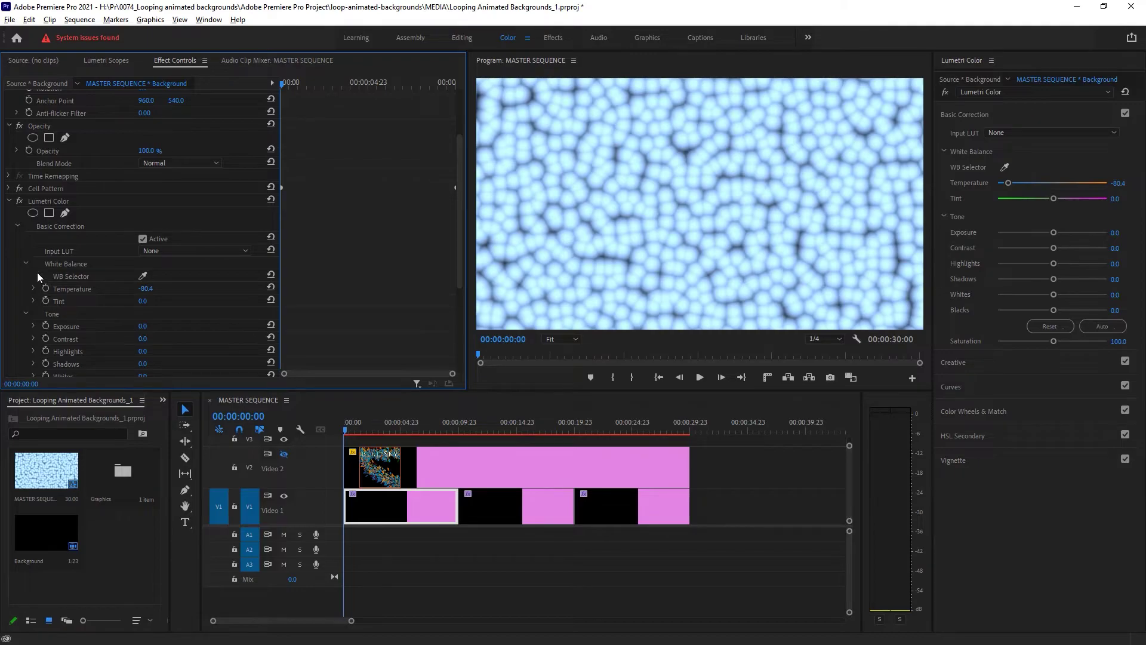
pyautogui.scroll(-1, 9, 247)
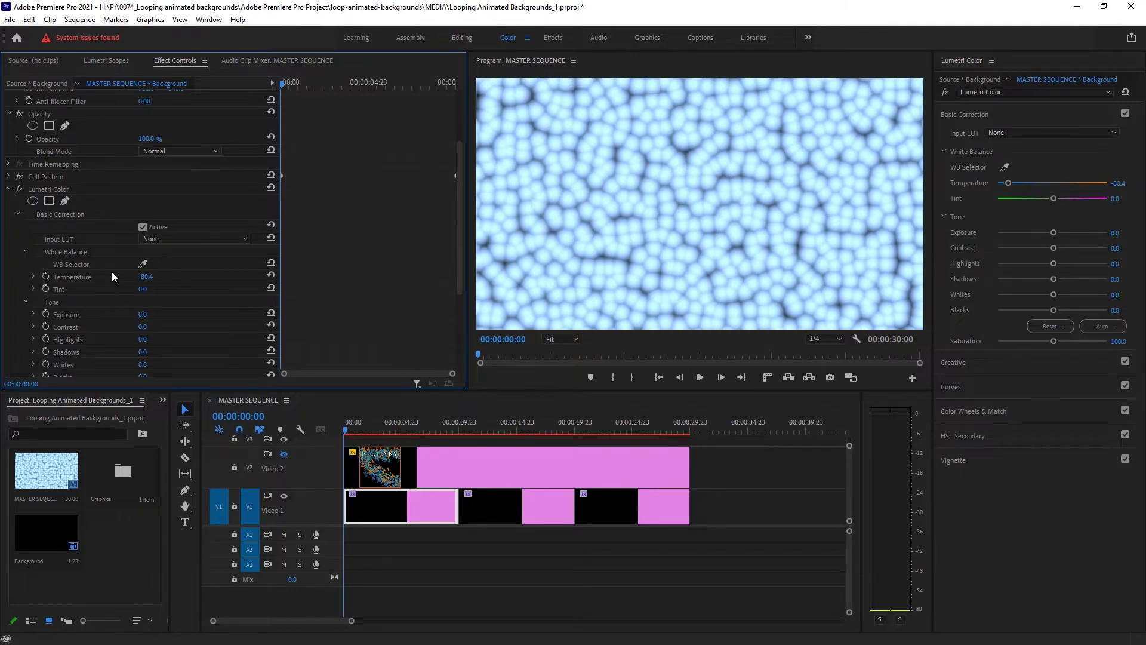
pyautogui.click(46, 277)
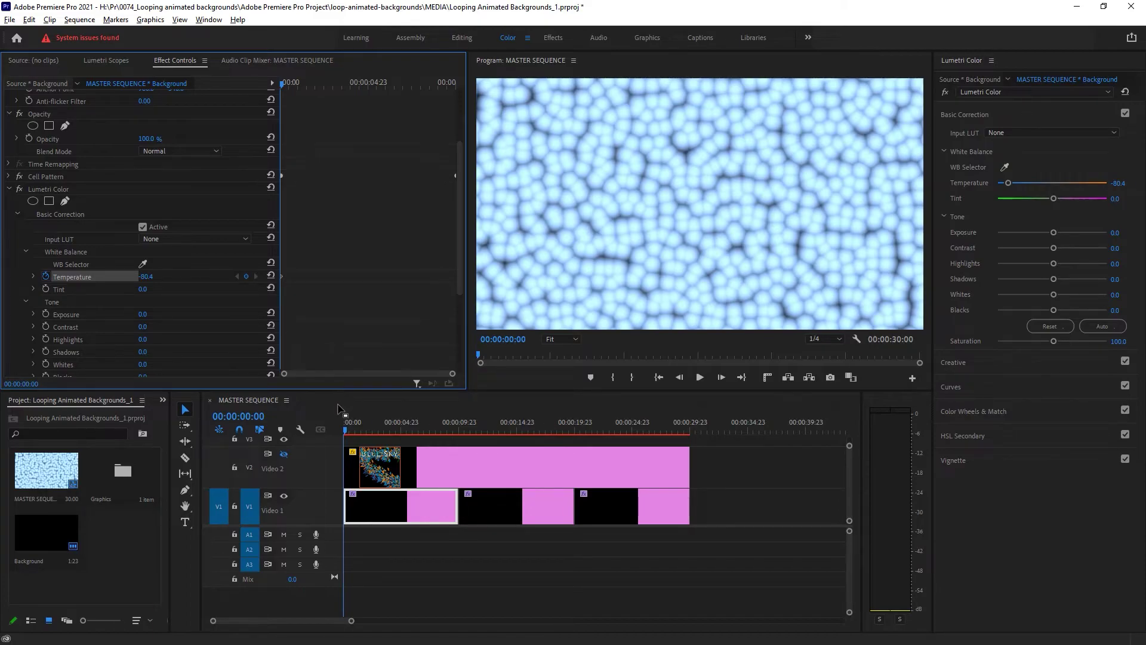
# Add a Lumetri Temperature keyframe of -80.4 at 00:00:10:00, the end of the first Background clip
pyautogui.click(338, 408)
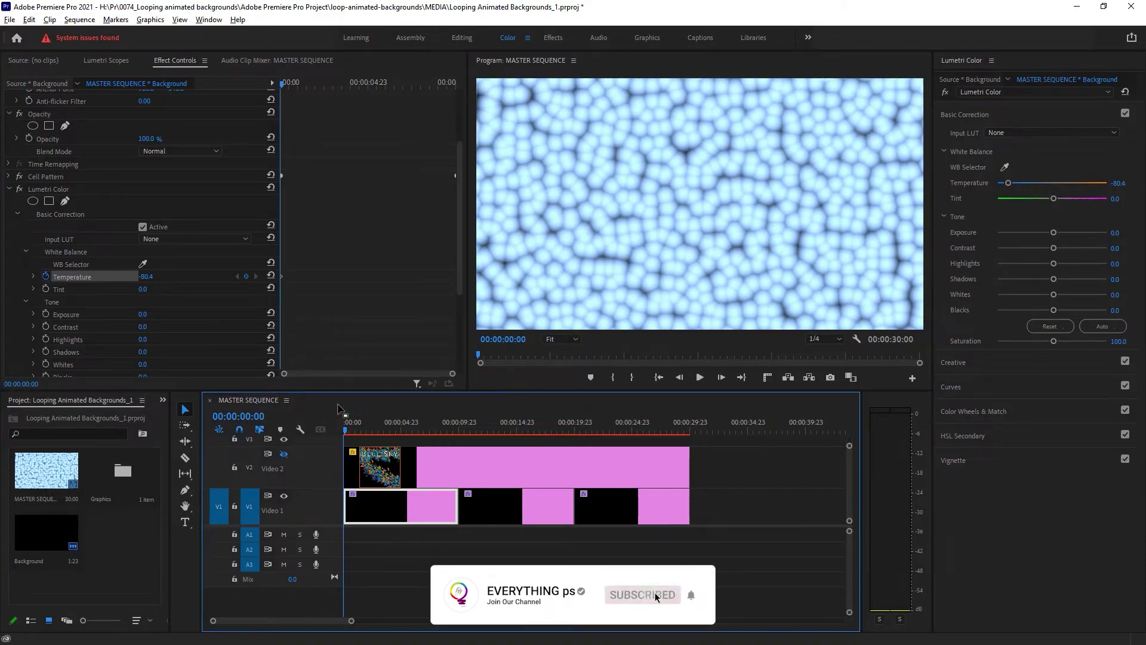
pyautogui.press('Down')
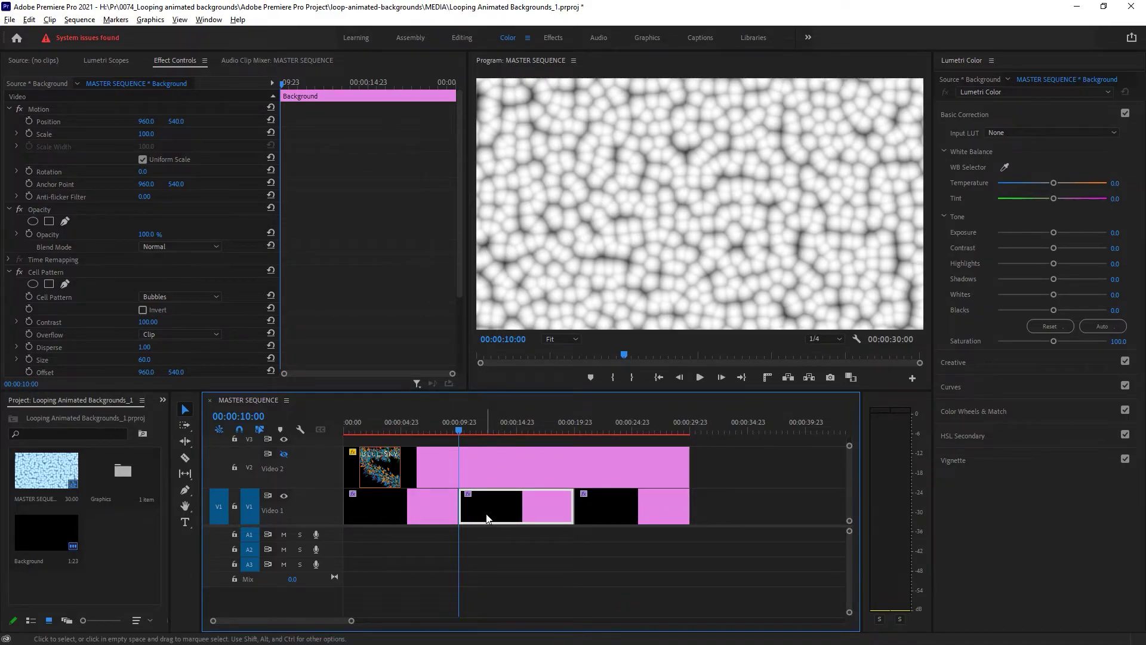
pyautogui.click(80, 21)
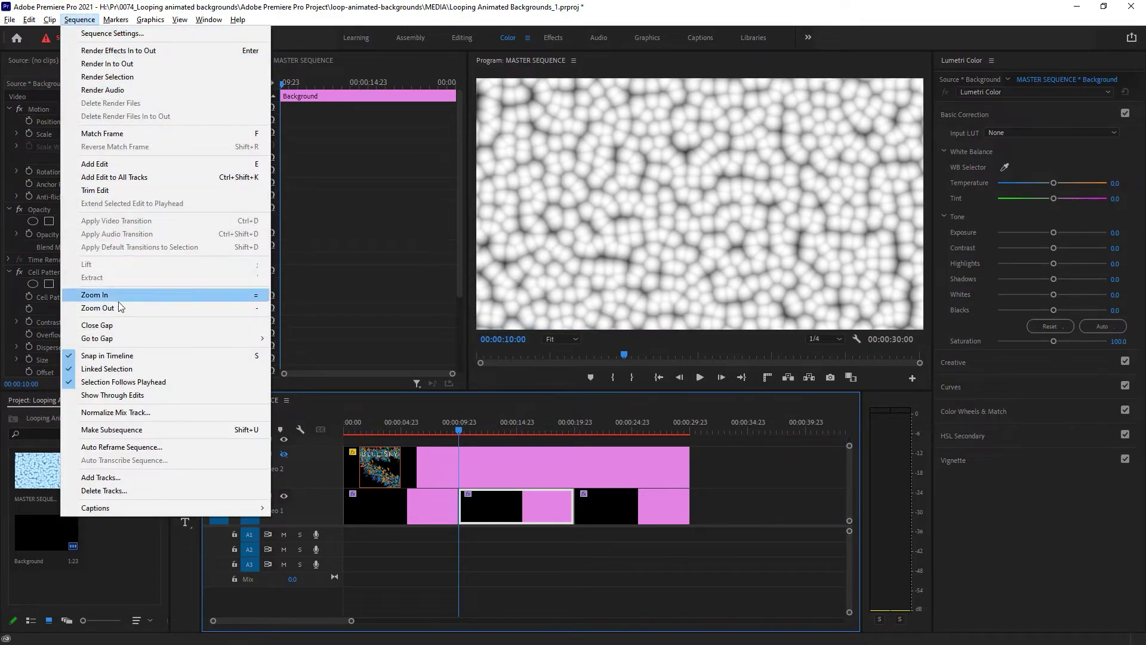
pyautogui.click(248, 385)
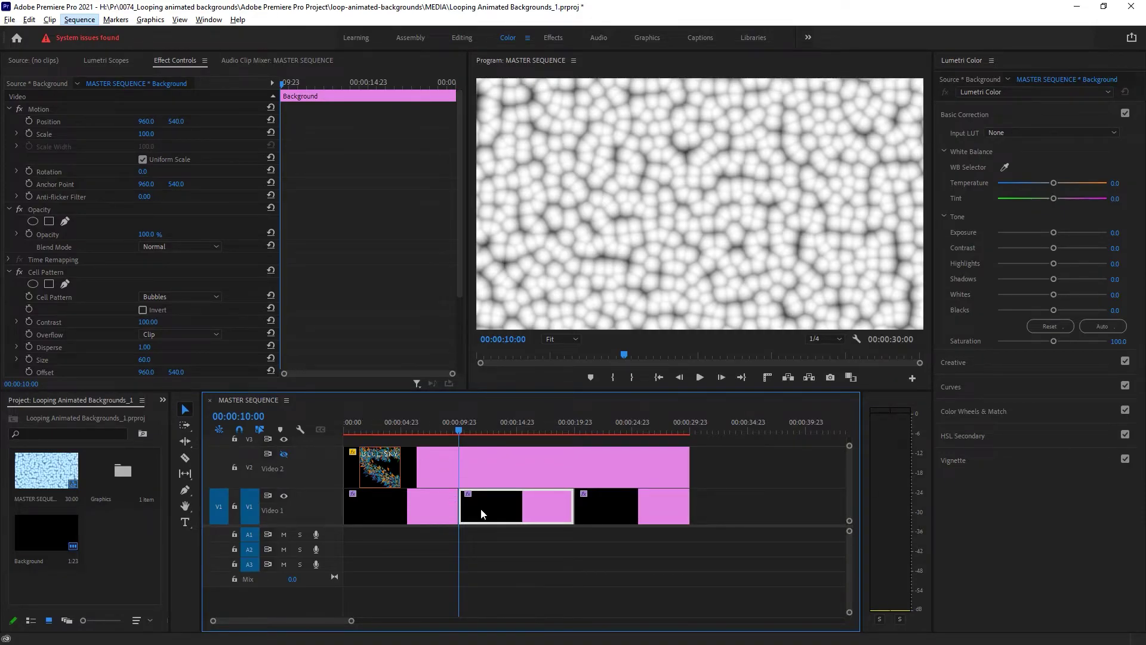
pyautogui.click(398, 509)
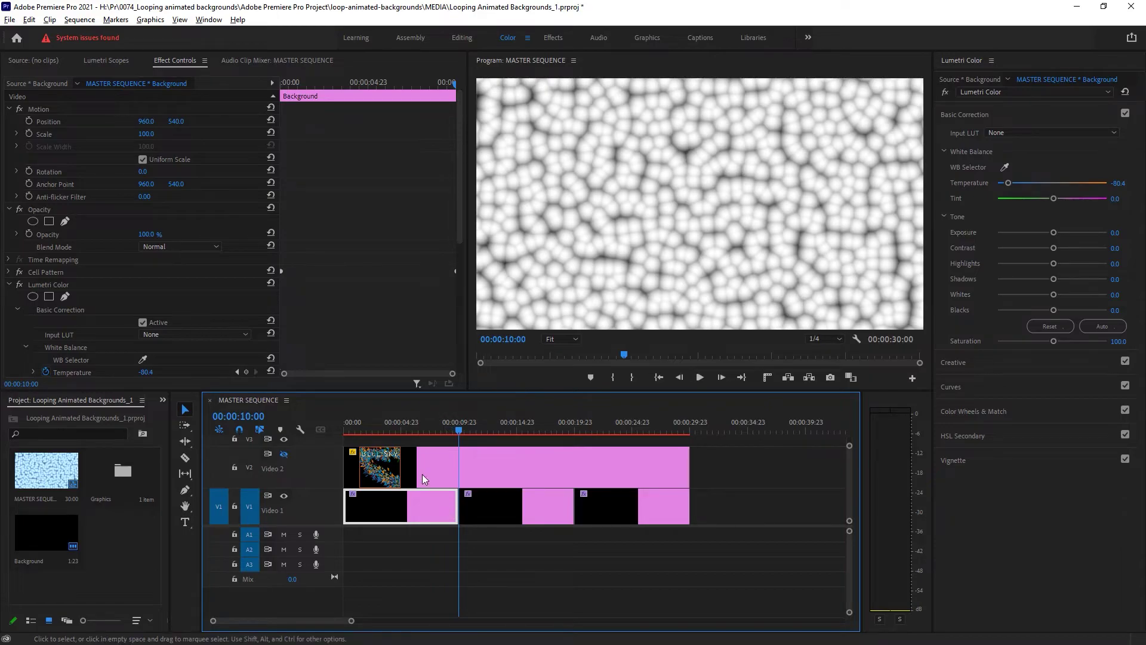
pyautogui.scroll(-3, 182, 339)
pyautogui.scroll(-3, 184, 336)
pyautogui.click(249, 299)
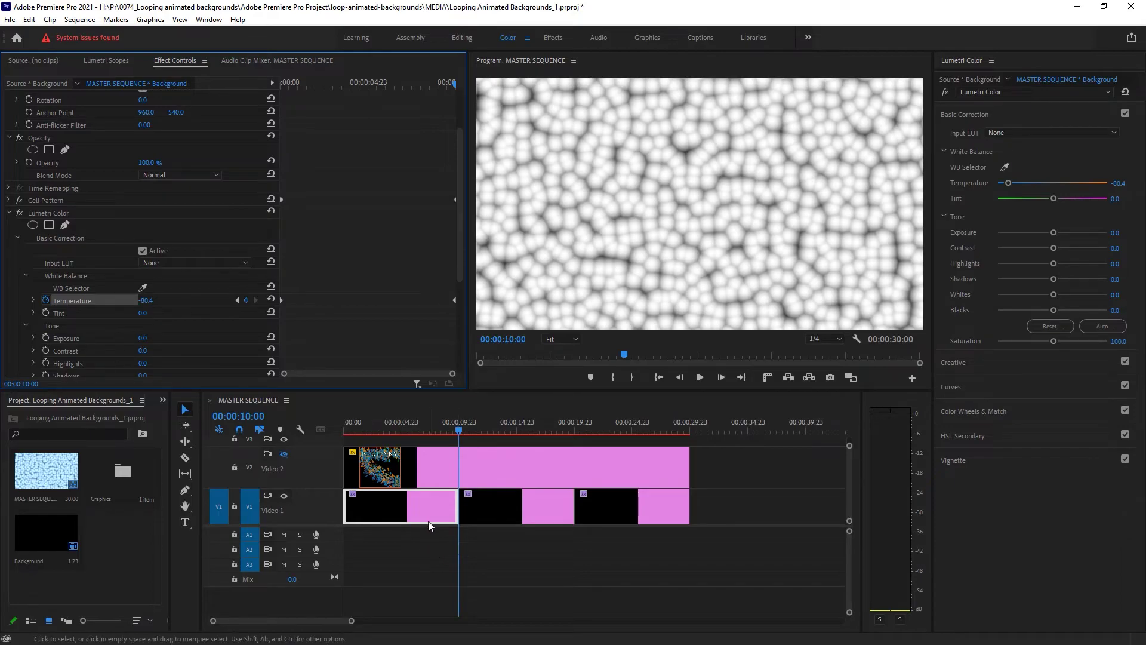
# Set the first Background clip's Lumetri Temperature to 81.5 at 00:00:04:18 and scrub through the sequence to check the color change
pyautogui.click(398, 424)
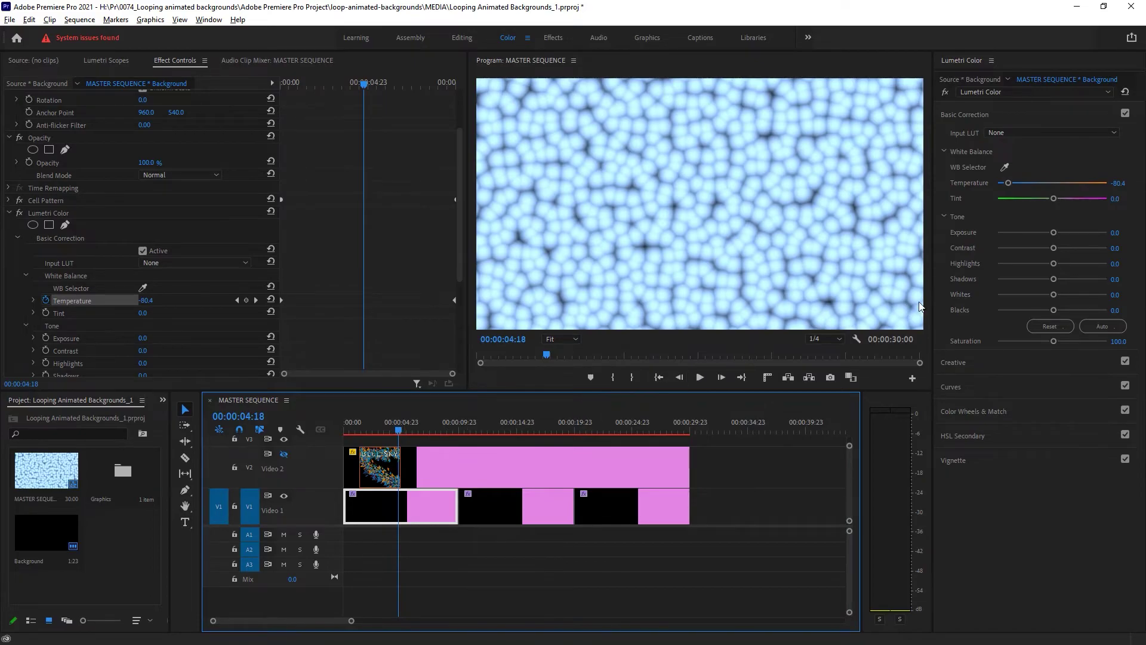
pyautogui.moveTo(1008, 183); pyautogui.dragTo(1095, 186)
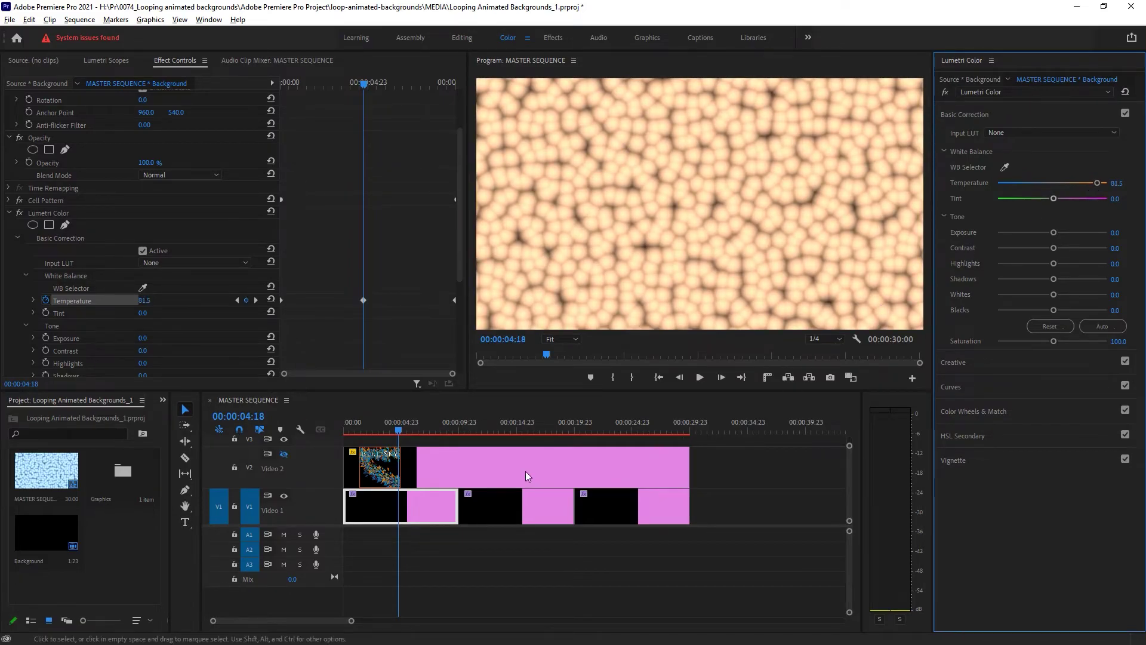
pyautogui.moveTo(399, 429); pyautogui.dragTo(450, 443)
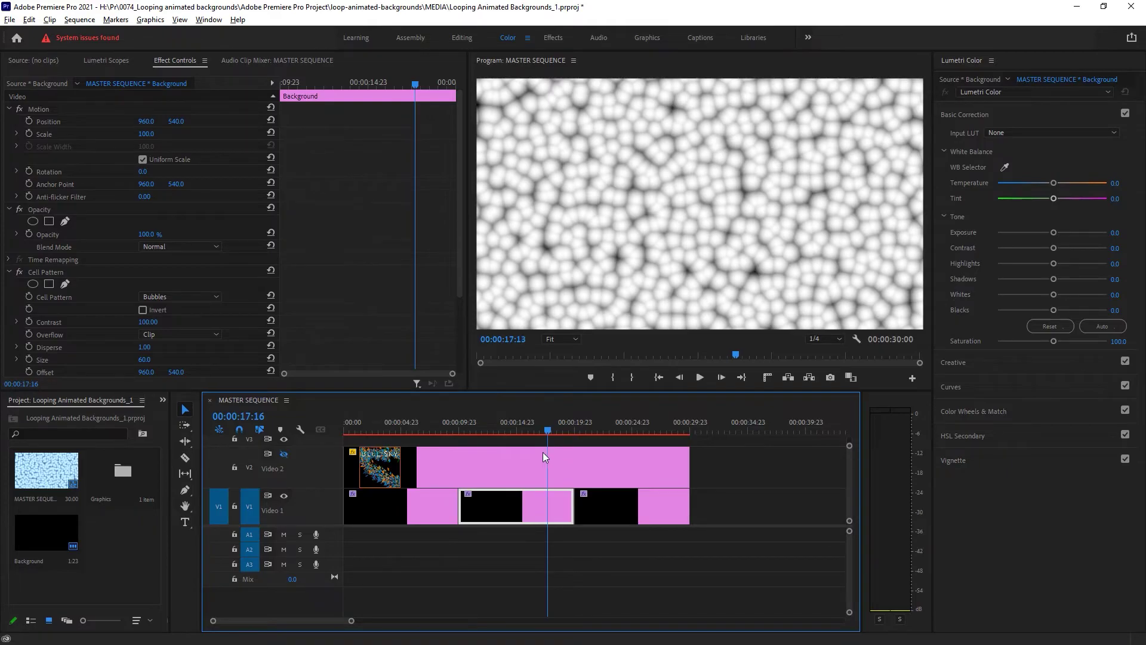
pyautogui.press('j')
pyautogui.press('j')
pyautogui.moveTo(508, 452); pyautogui.dragTo(449, 459)
# Replace the second and third Background clips on V1 with two end-to-end duplicates of the color-animated first clip
pyautogui.click(534, 515)
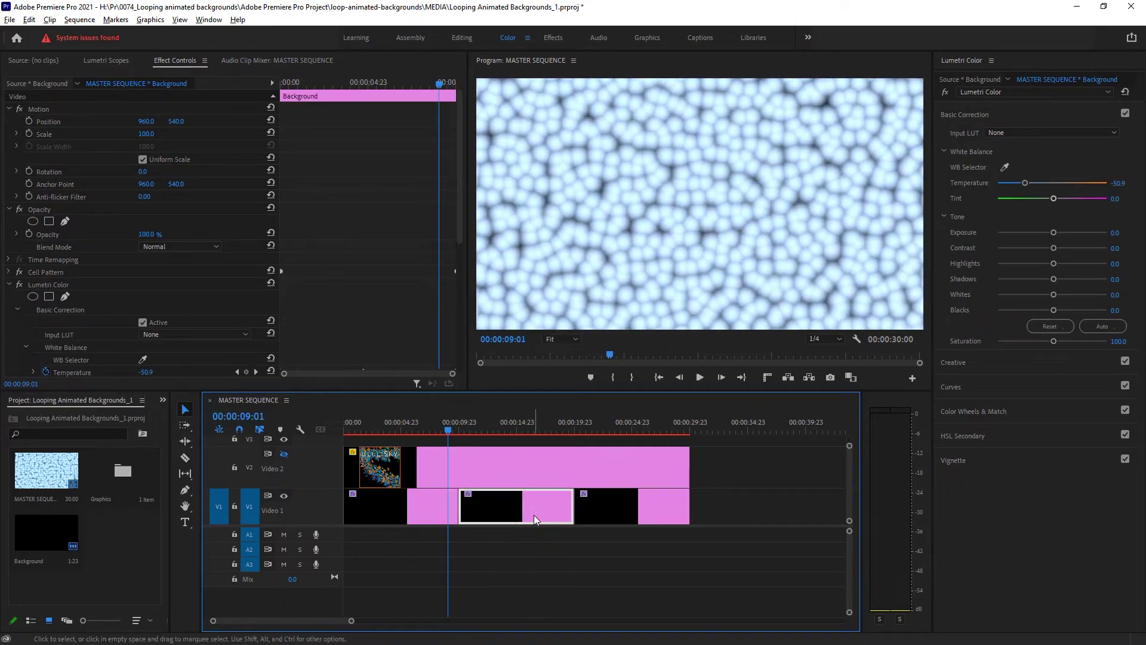
pyautogui.press('Delete')
pyautogui.click(603, 516)
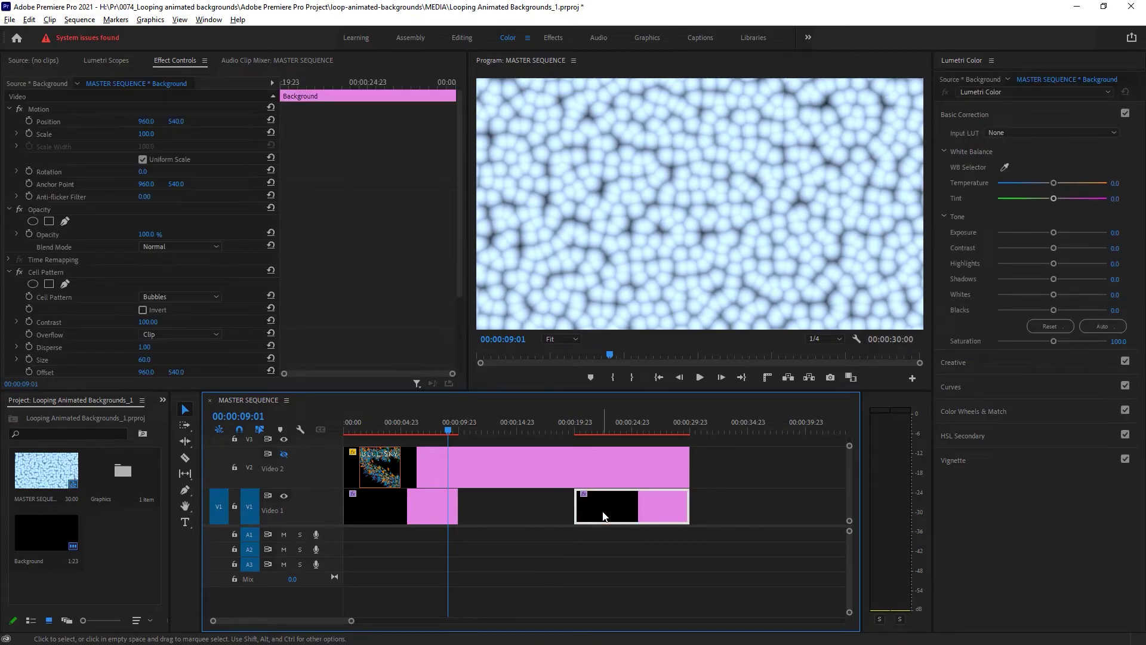
pyautogui.press('Delete')
pyautogui.click(415, 512)
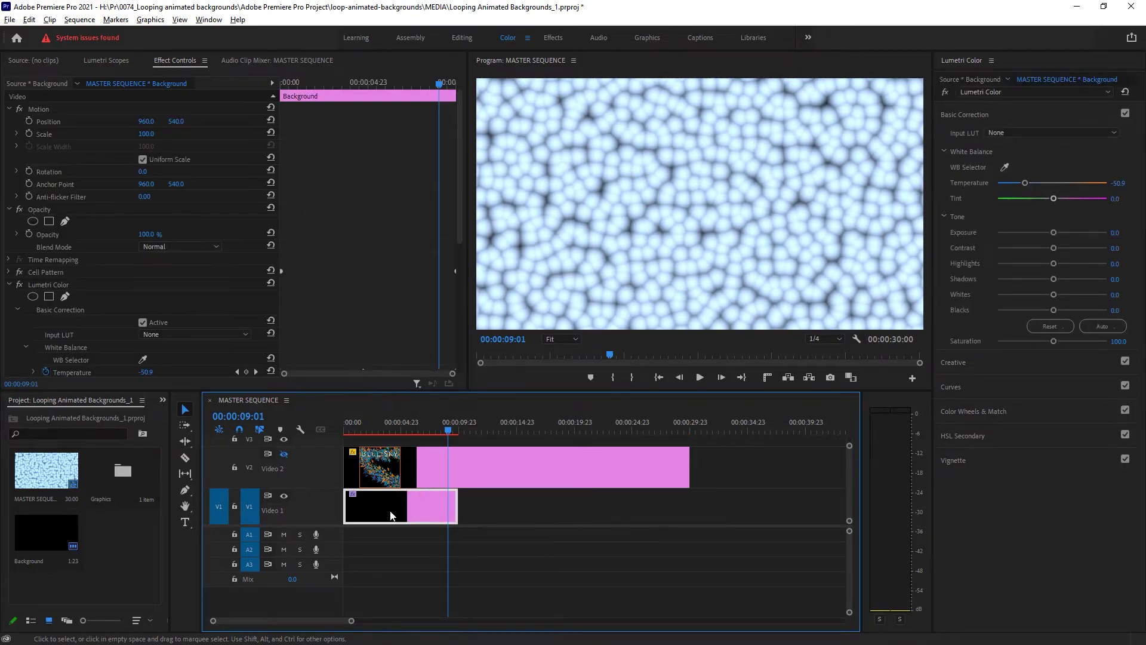
pyautogui.moveTo(364, 504); pyautogui.dragTo(621, 520)
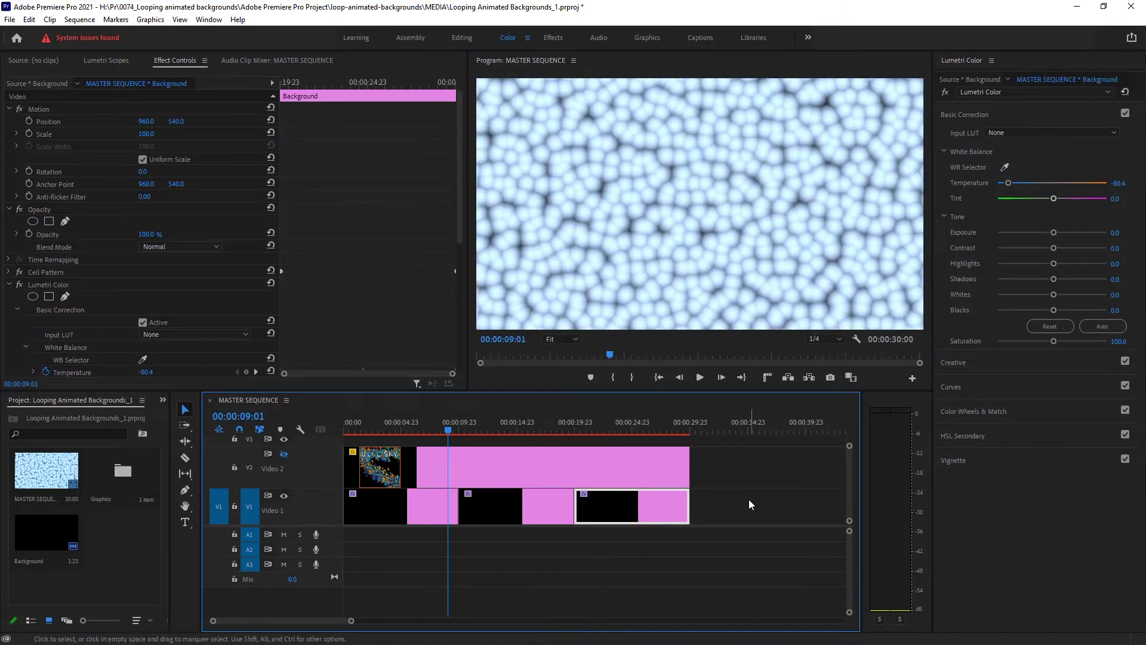
# Play the sequence from the start past the first clip boundary to preview the color loop, and stop playback
pyautogui.moveTo(447, 430); pyautogui.dragTo(335, 435)
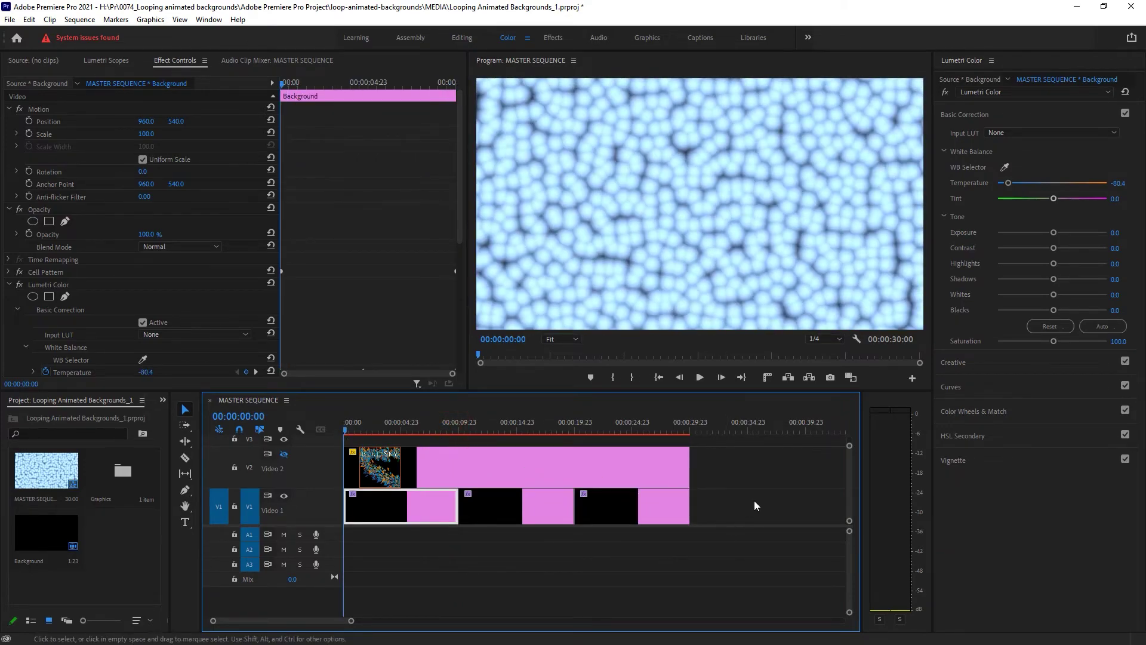
pyautogui.press('space')
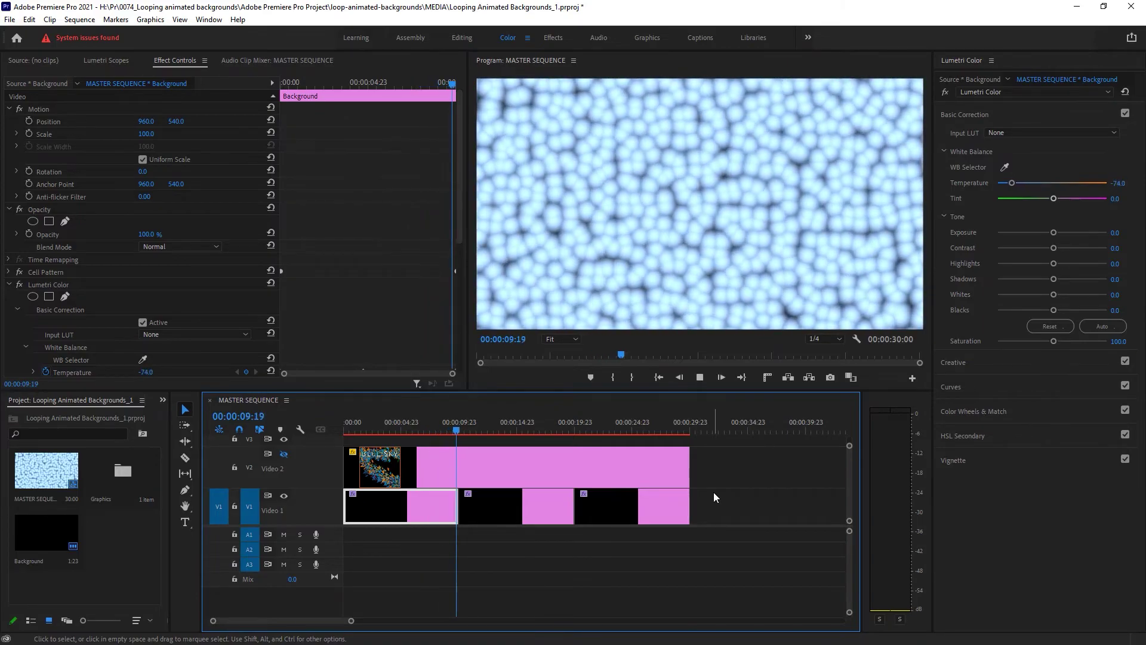
pyautogui.press('space')
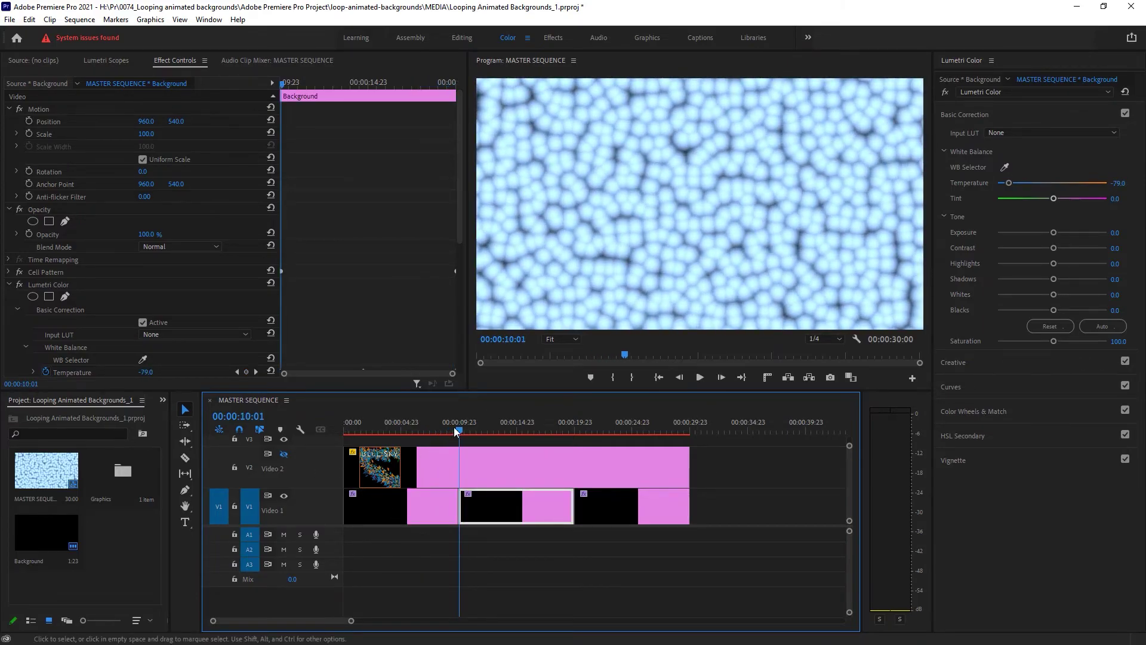
# Show the Video 2 track and play the complete composition from the start of the sequence
pyautogui.moveTo(461, 428); pyautogui.dragTo(331, 446)
pyautogui.click(285, 453)
pyautogui.press('space')
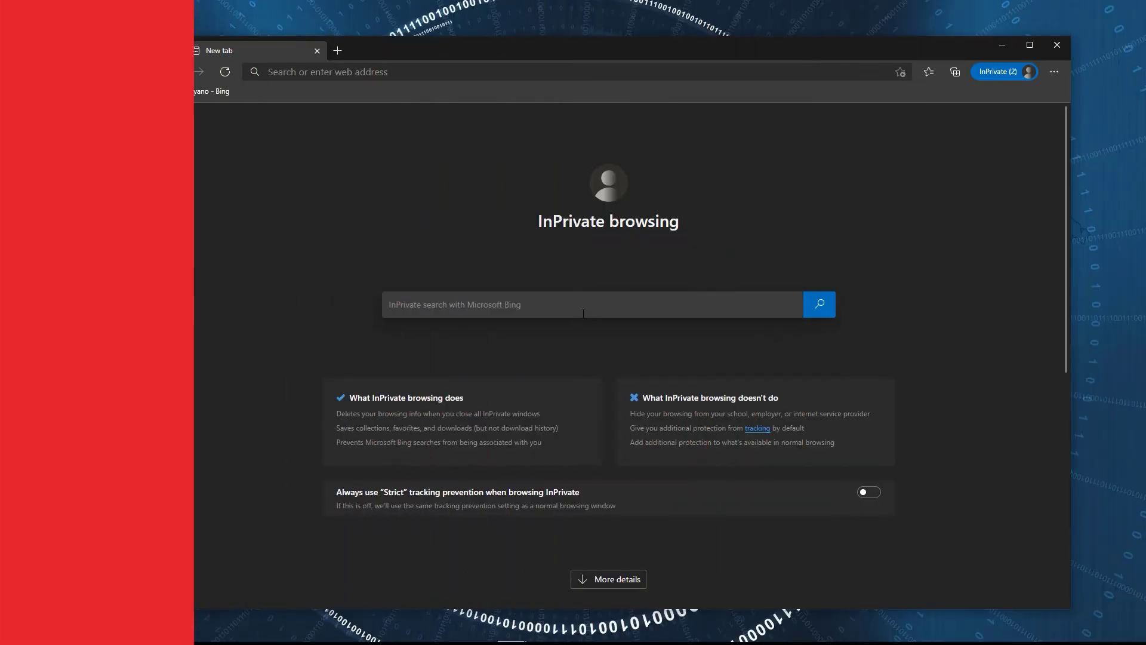
# Switch to the web browser, search for everything ps, and open the EVERYTHING ps YouTube channel
pyautogui.write('everything ps')
pyautogui.press('Return')
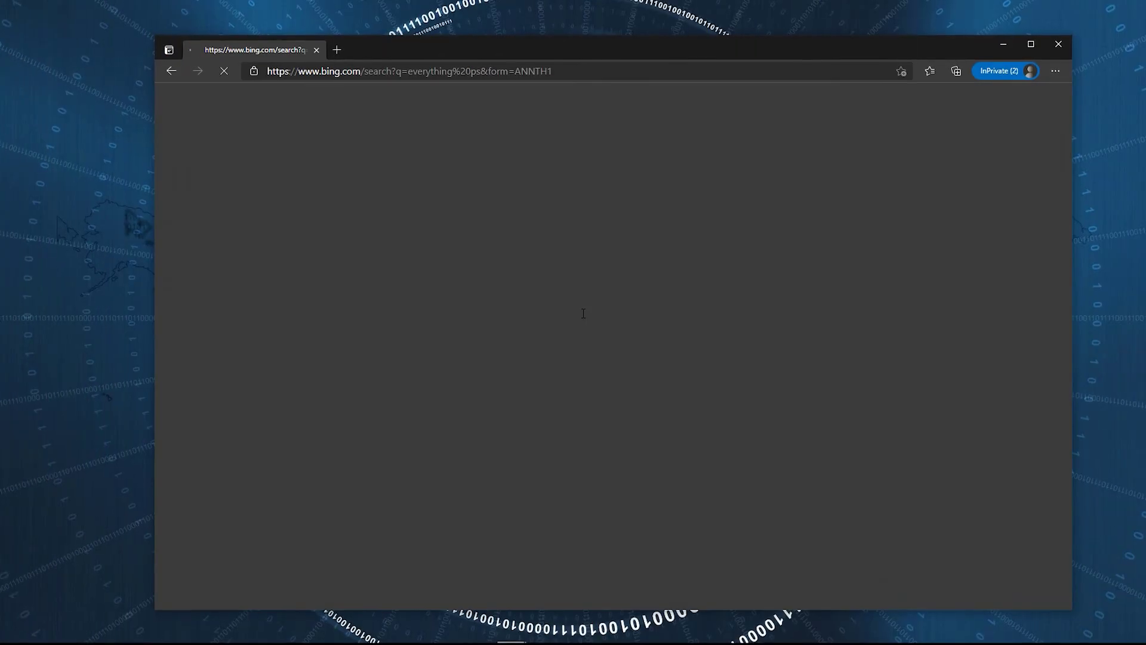
pyautogui.click(286, 189)
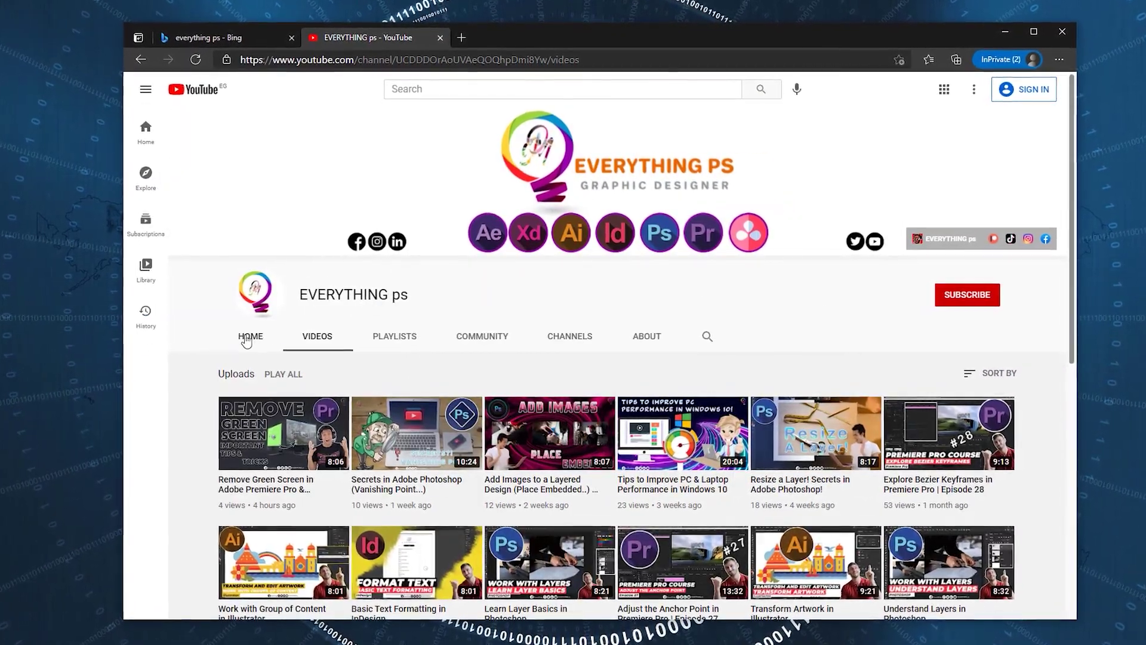
# Look through the EVERYTHING ps channel's Home, Videos, Playlists and Community pages
pyautogui.click(247, 337)
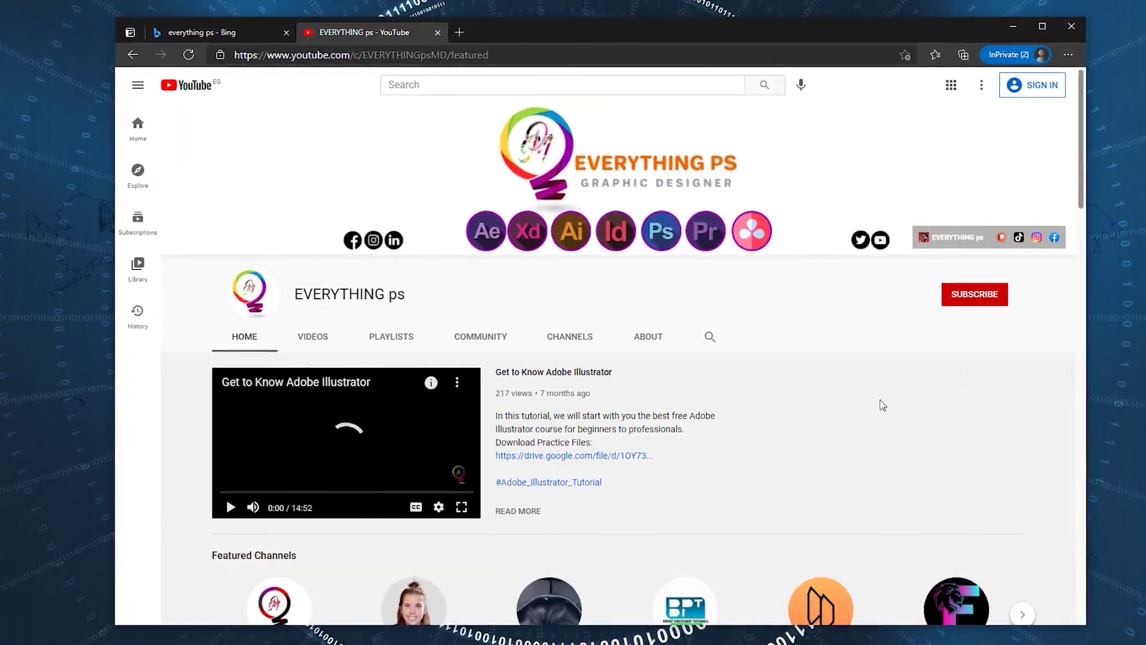
pyautogui.scroll(-15, 883, 396)
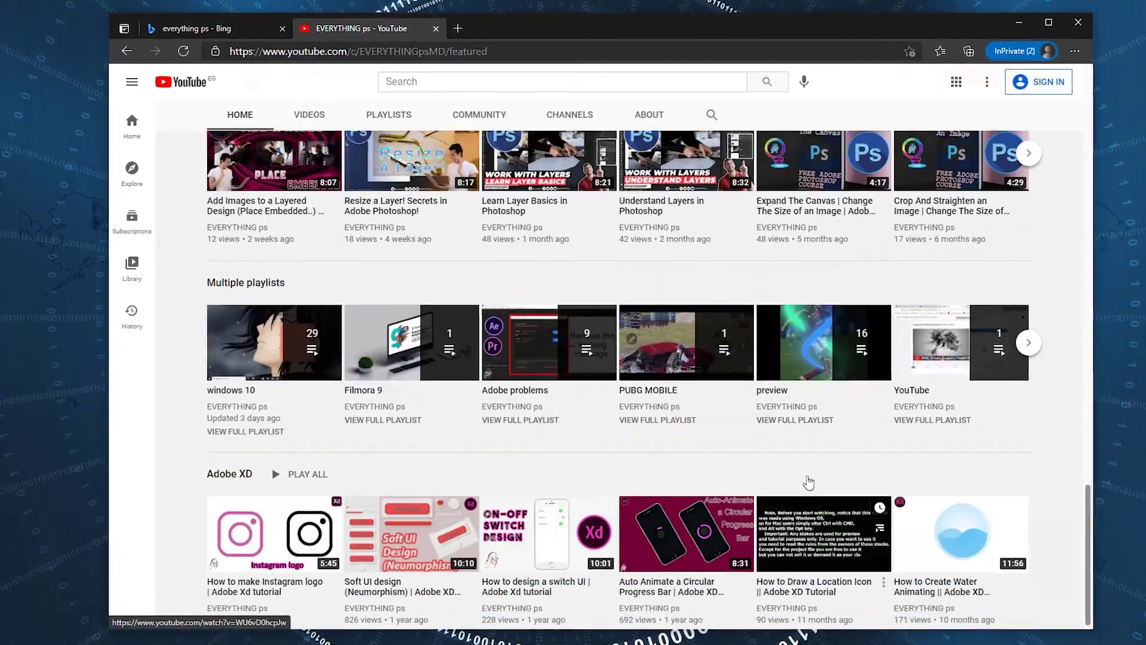
pyautogui.scroll(15, 808, 483)
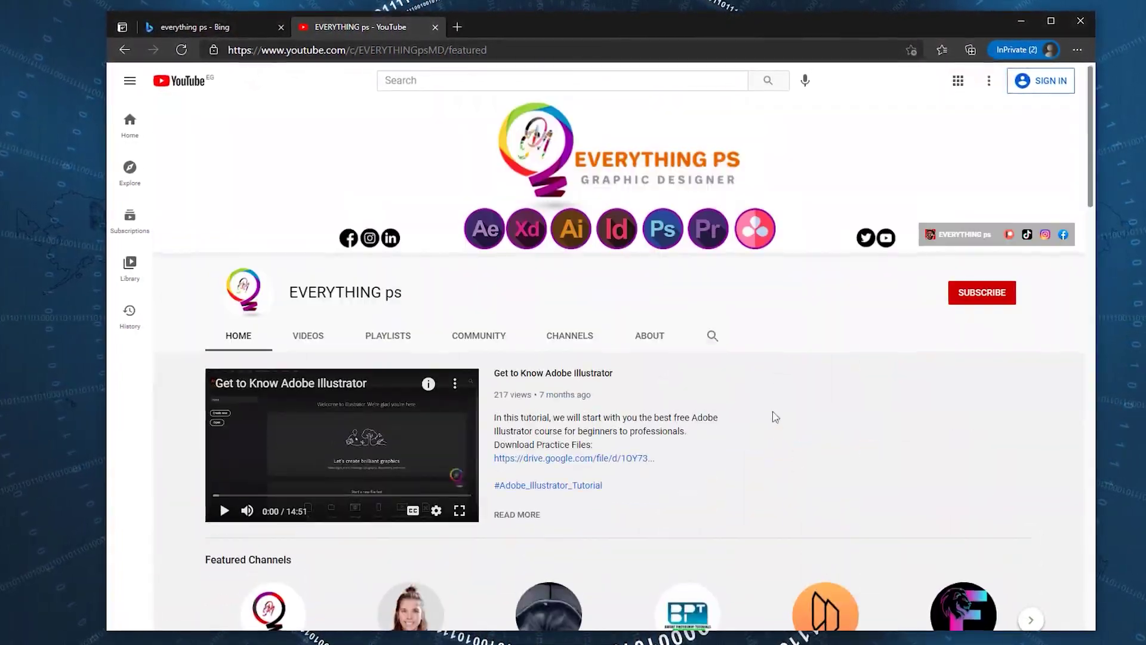
pyautogui.click(307, 340)
pyautogui.click(391, 341)
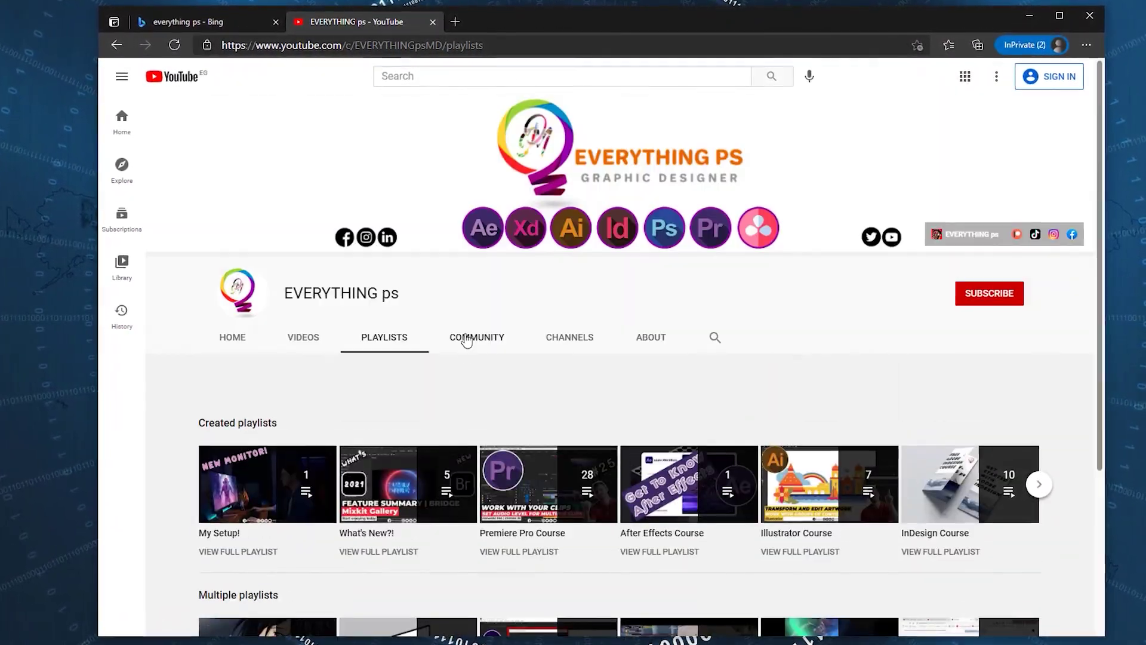
pyautogui.click(471, 337)
pyautogui.scroll(-4, 524, 384)
pyautogui.scroll(4, 524, 384)
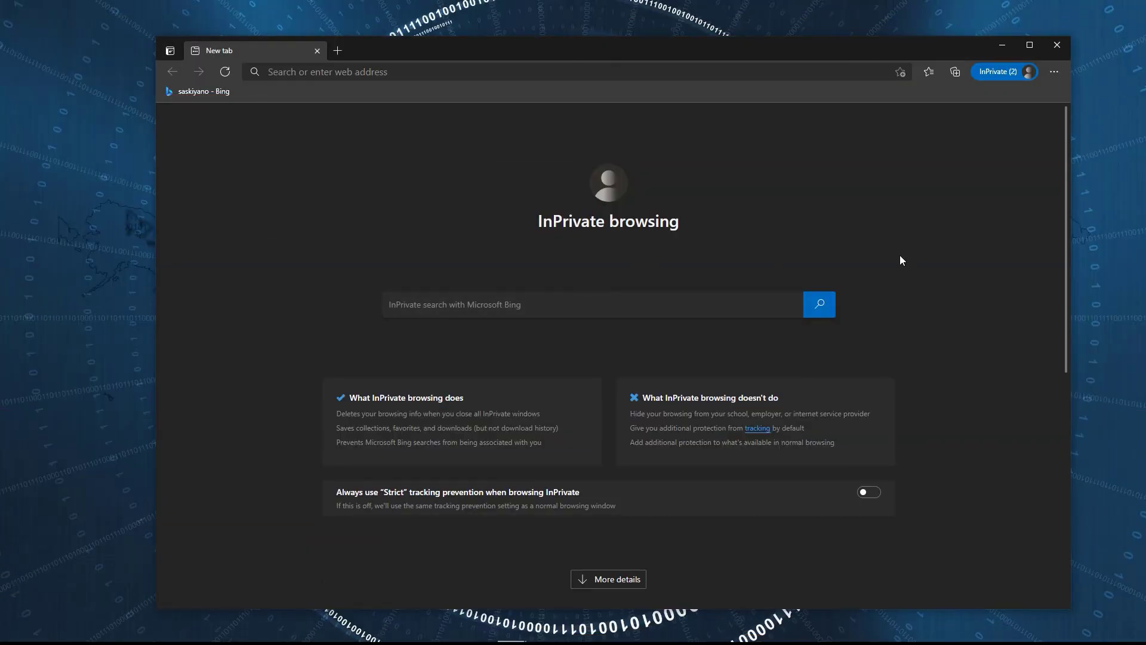
# Search the web for saskiyano, skim the results, and open the SaskiYano YouTube channel
pyautogui.write('saskiyano')
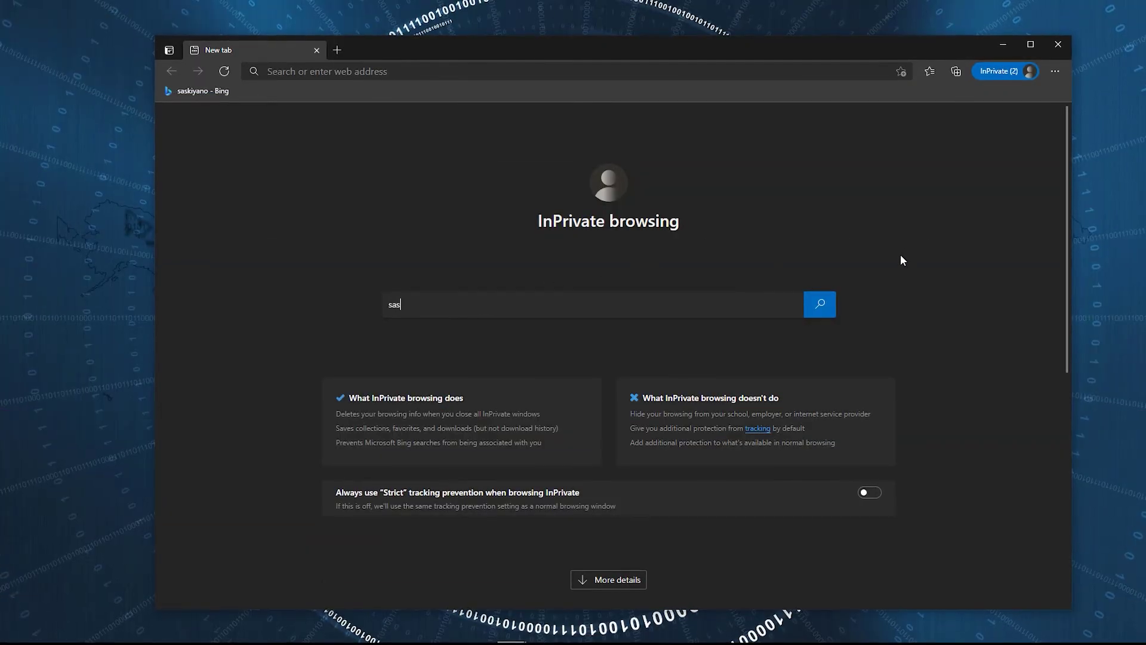
pyautogui.press('Return')
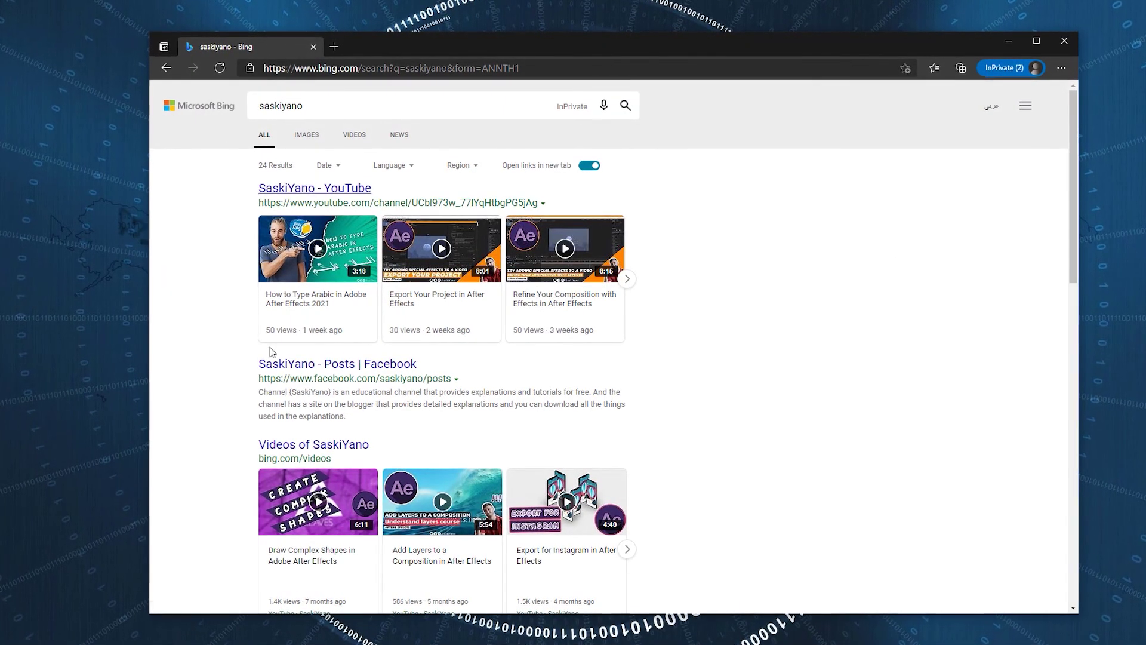
pyautogui.scroll(-5, 217, 456)
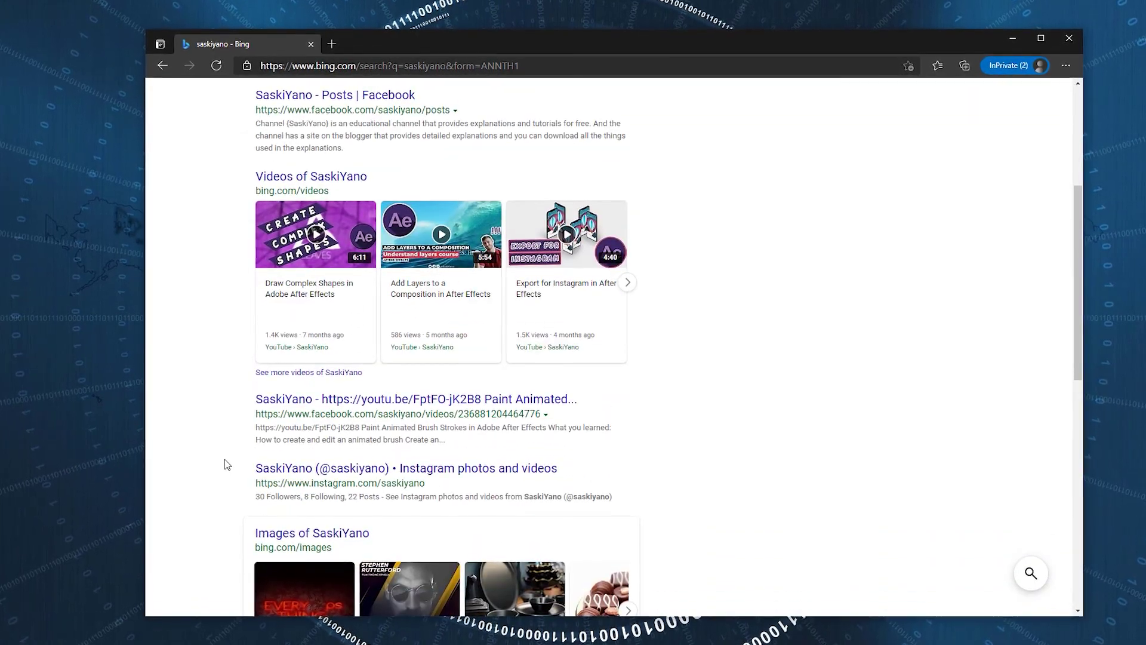
pyautogui.scroll(5, 224, 464)
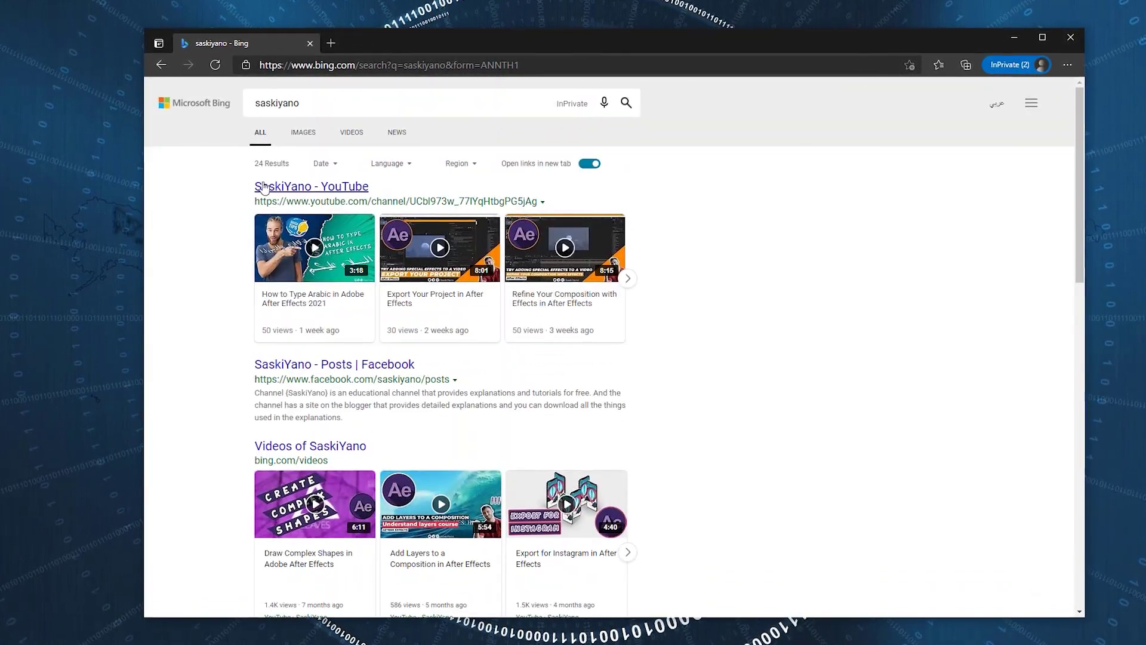
pyautogui.click(324, 188)
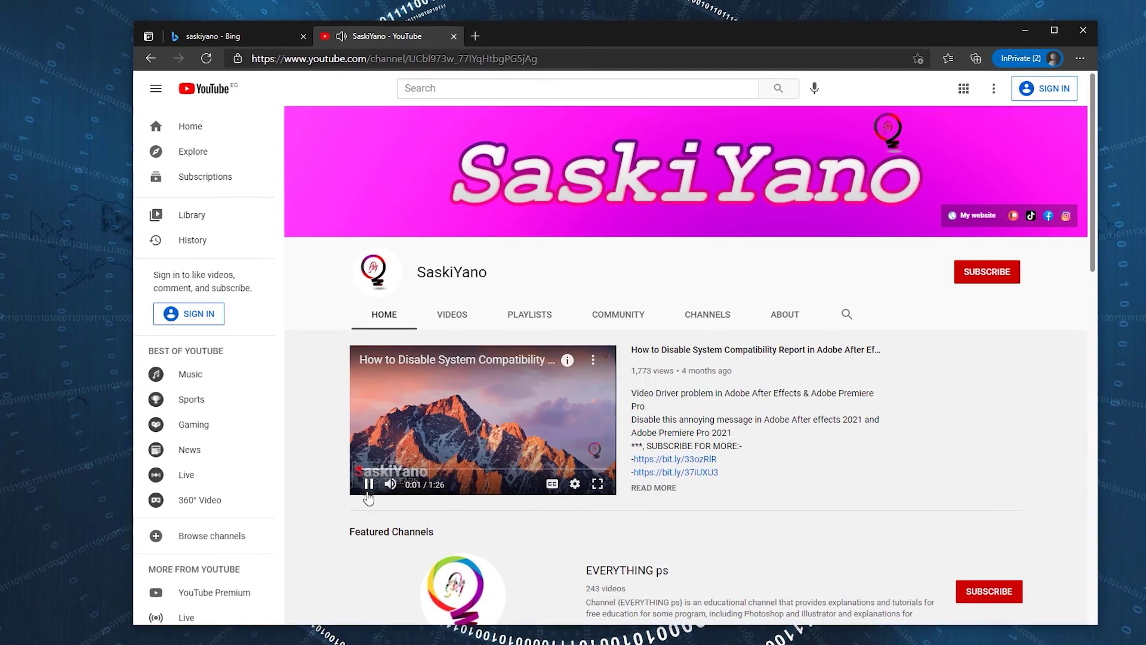
# Look through the SaskiYano channel's Home, Videos and Playlists pages
pyautogui.scroll(-10, 466, 438)
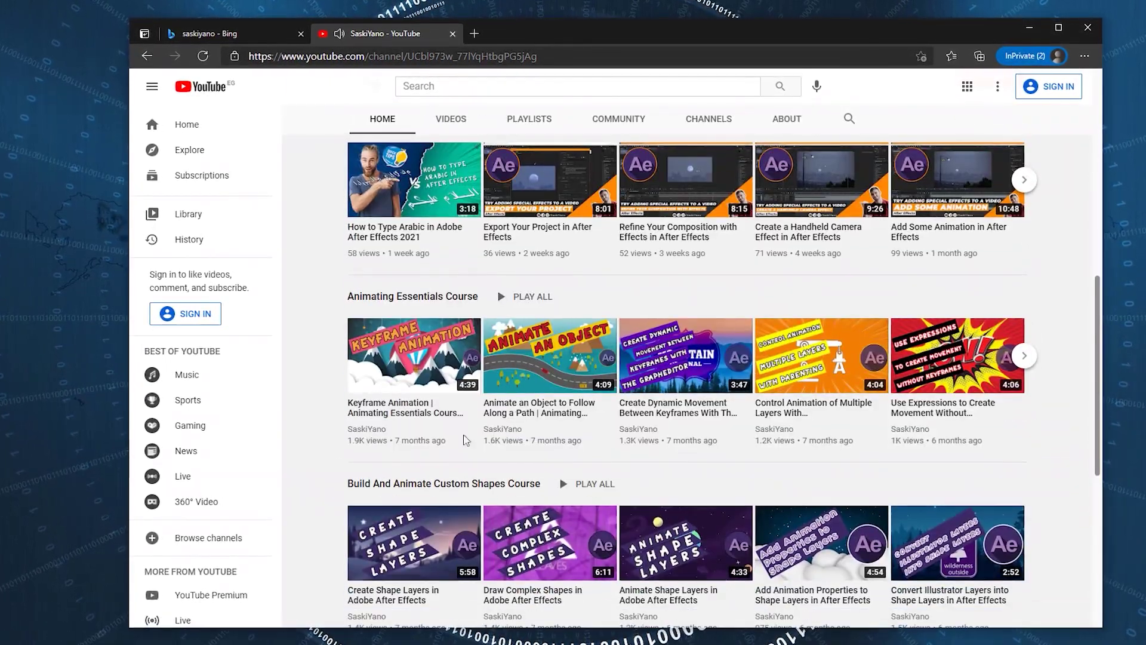
pyautogui.scroll(-5, 465, 440)
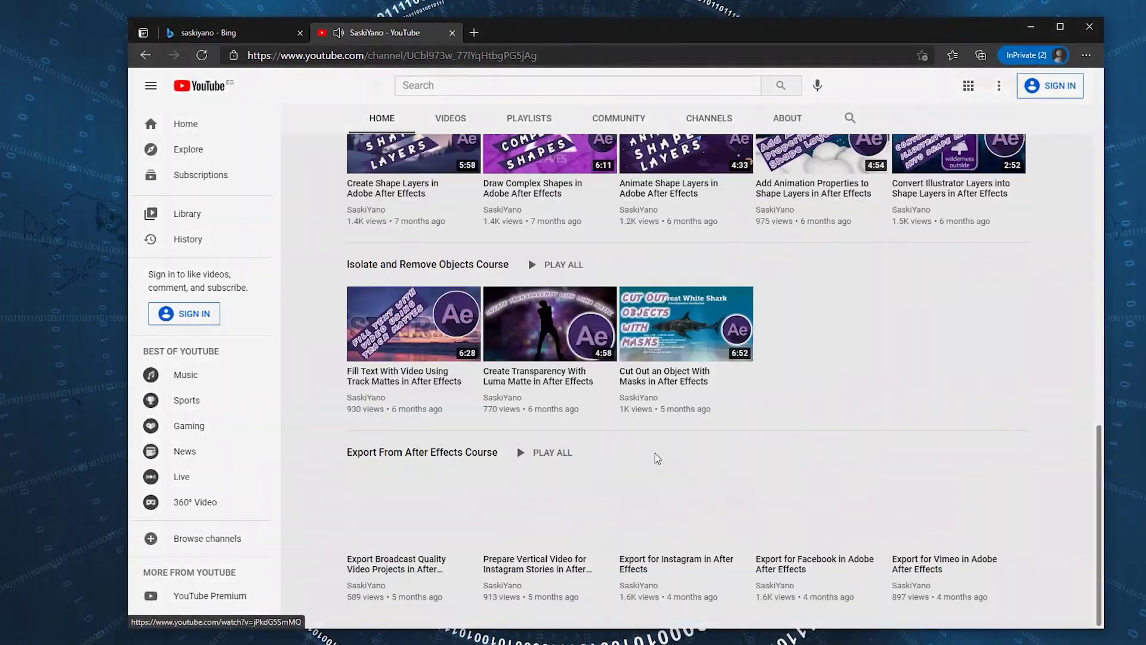
pyautogui.scroll(15, 537, 455)
pyautogui.click(448, 320)
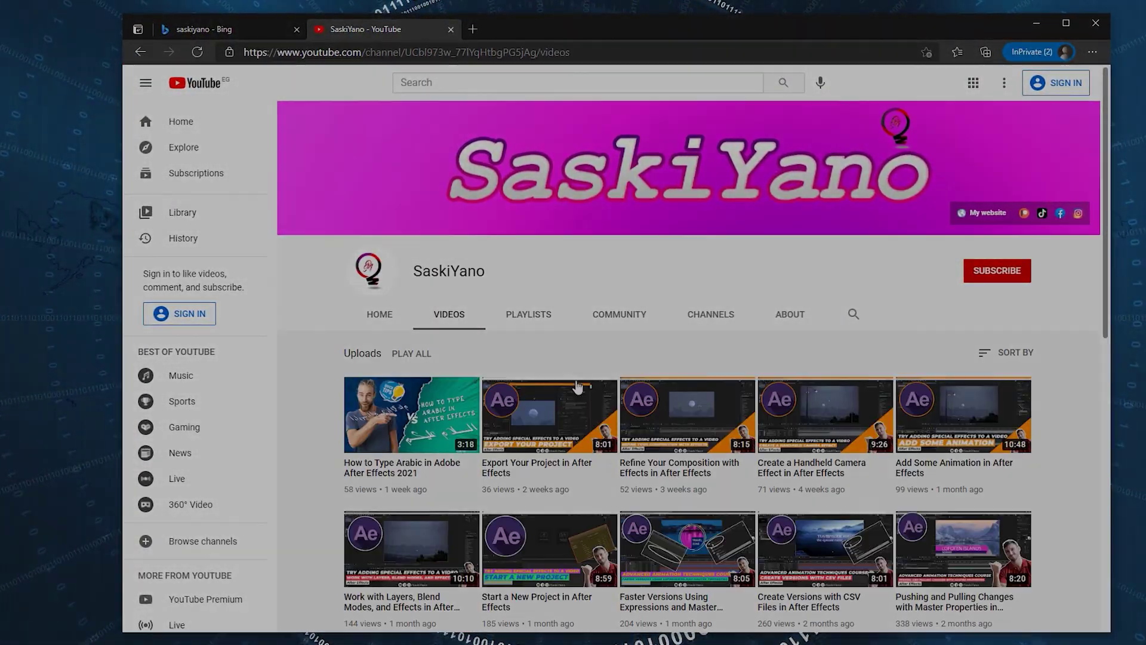
pyautogui.scroll(-5, 478, 325)
pyautogui.scroll(5, 496, 329)
pyautogui.click(525, 320)
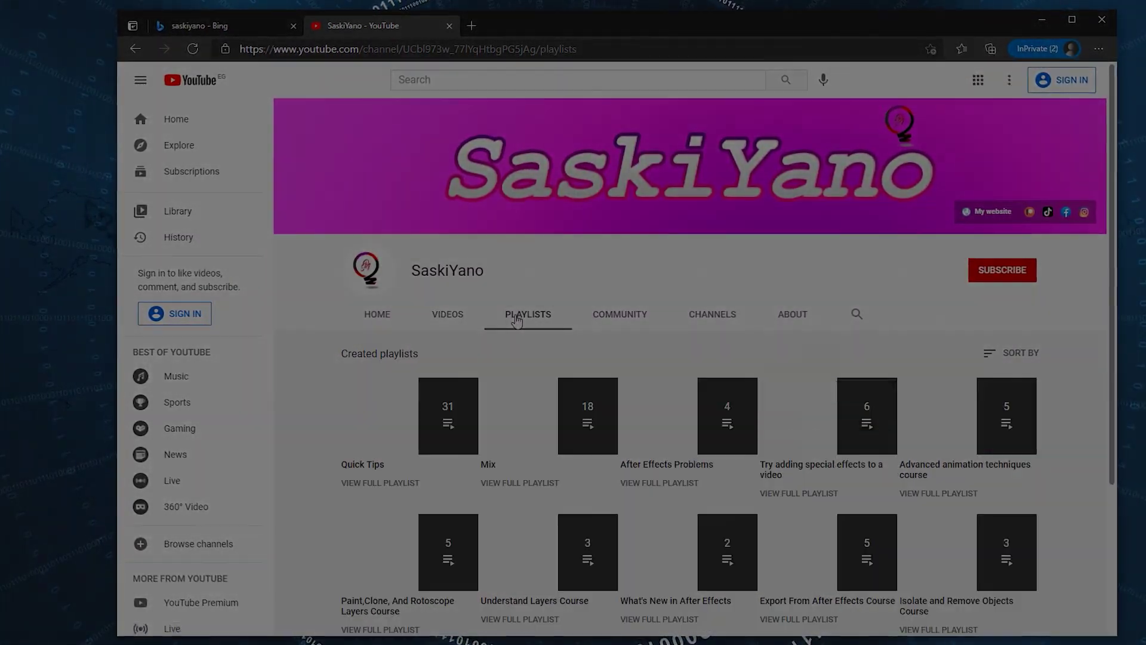
pyautogui.scroll(-4, 549, 418)
pyautogui.scroll(4, 525, 427)
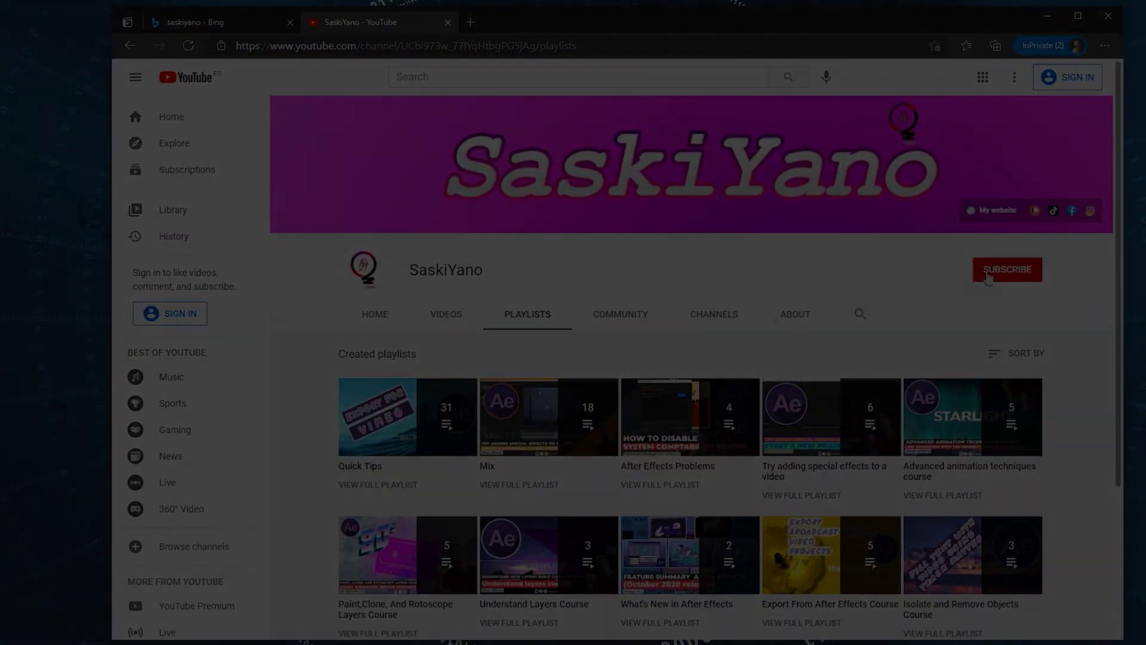